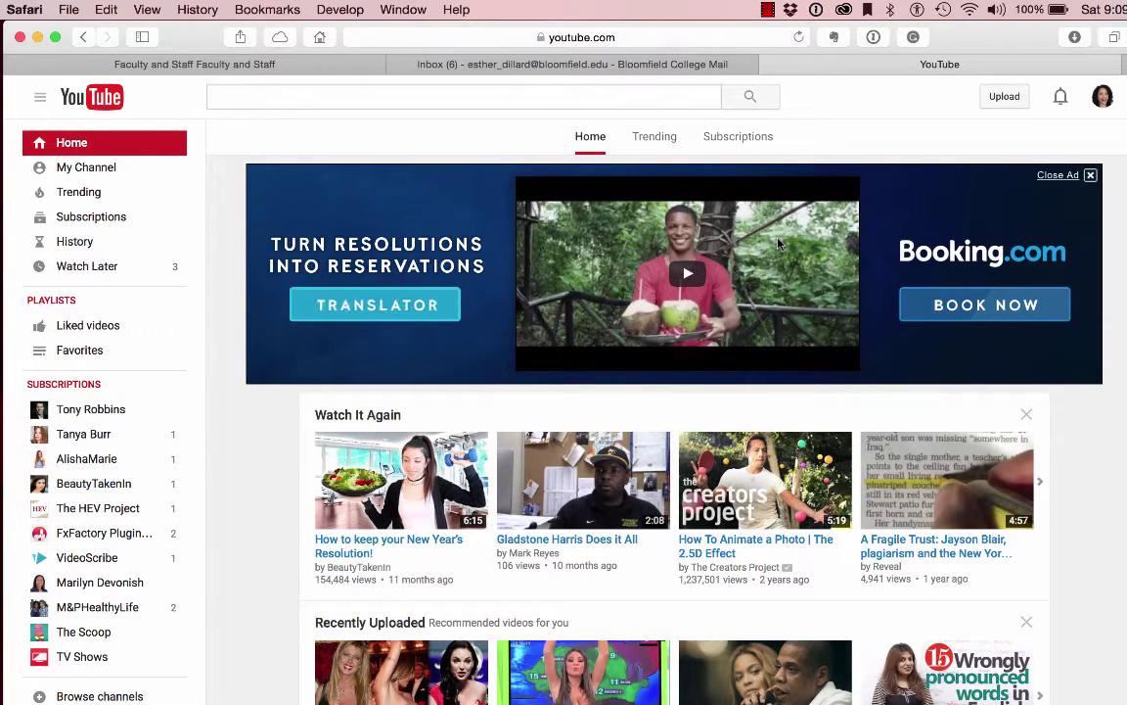
# - Go to youtube.com/editor in Safari to load the My Edited Video1 project
pyautogui.click(654, 40)
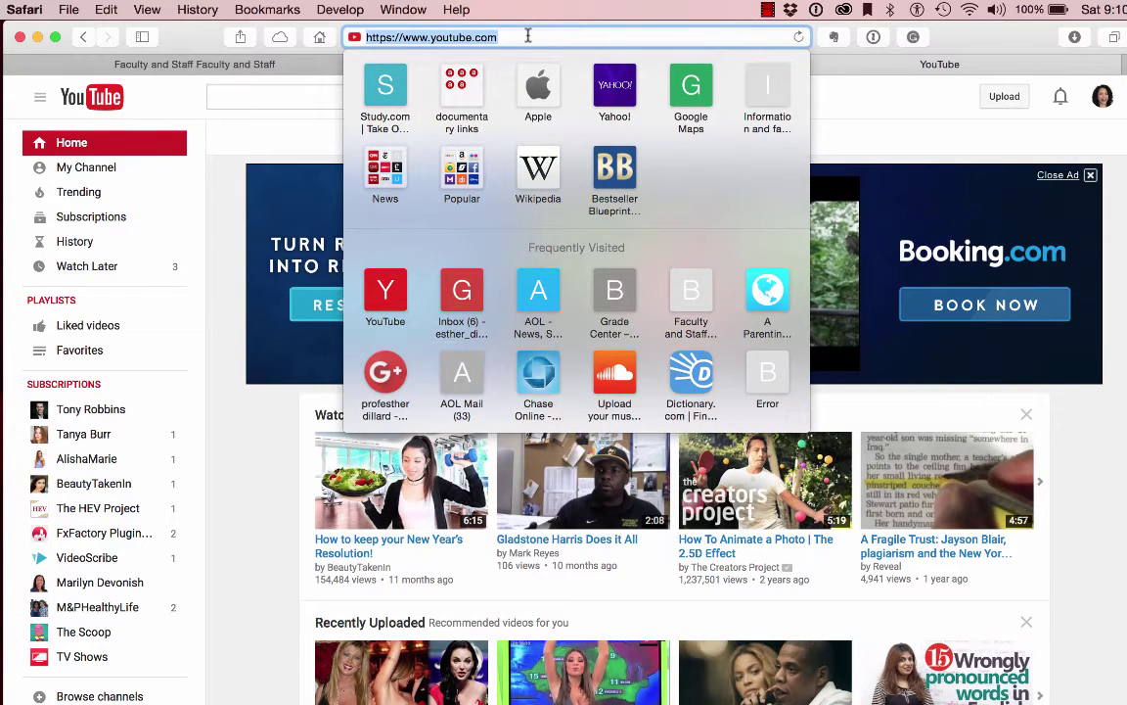
pyautogui.click(527, 36)
pyautogui.write('/')
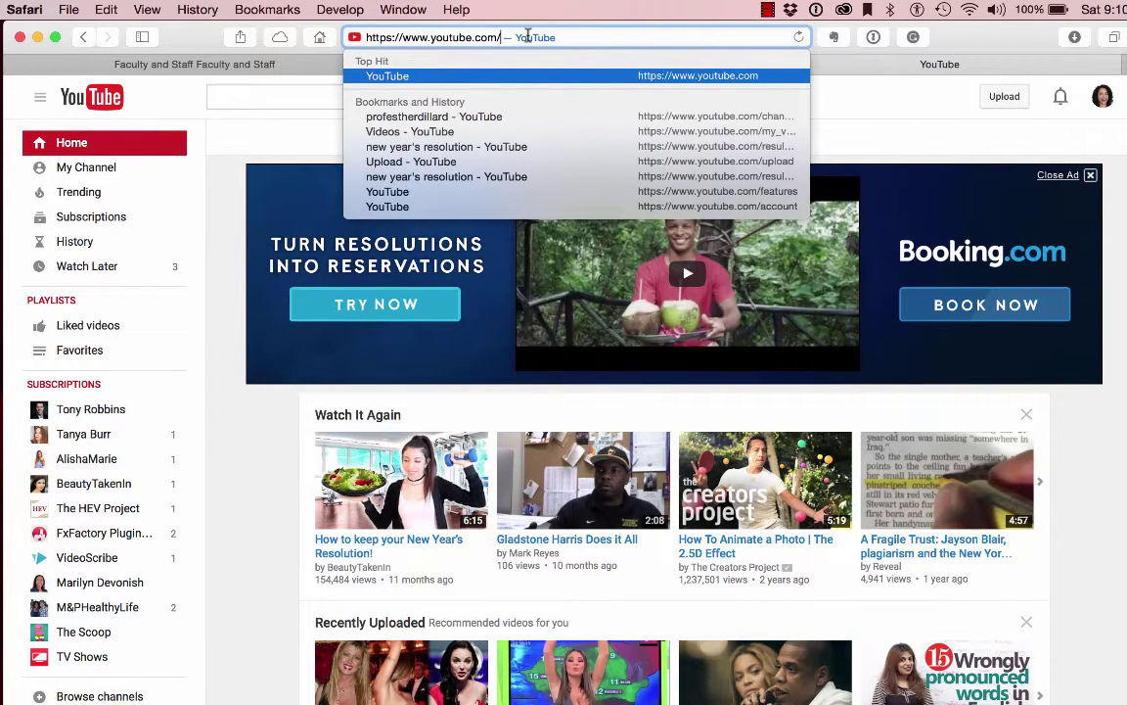
pyautogui.write('editor')
pyautogui.press('Return')
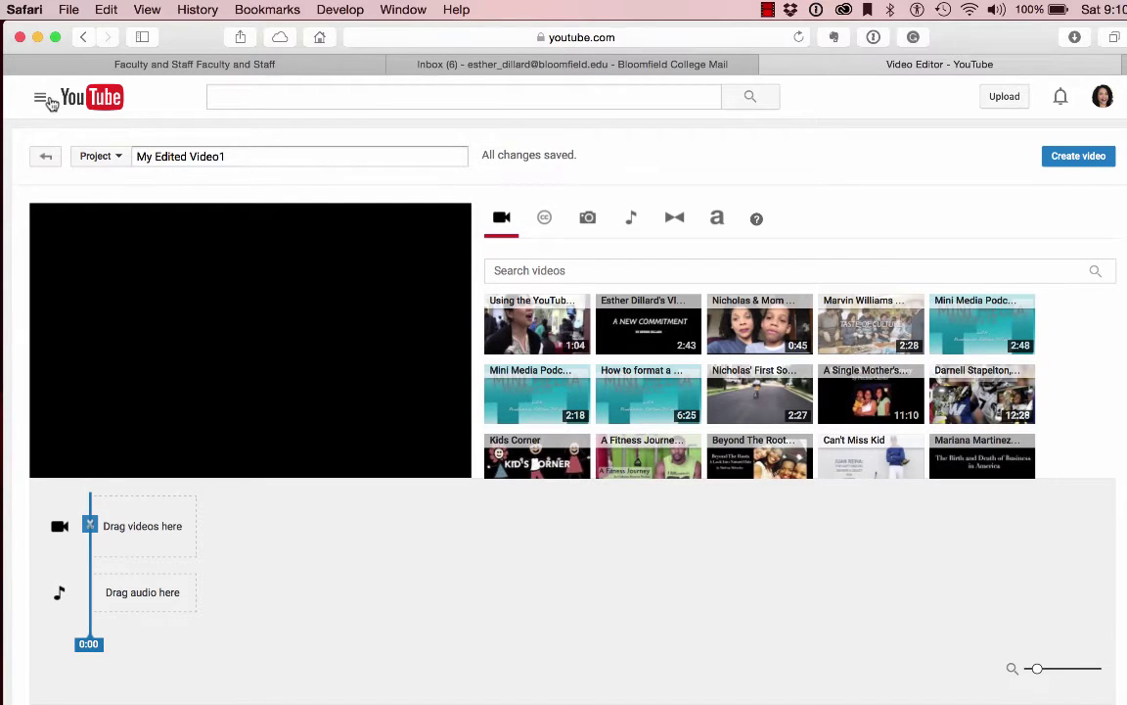
pyautogui.click(42, 99)
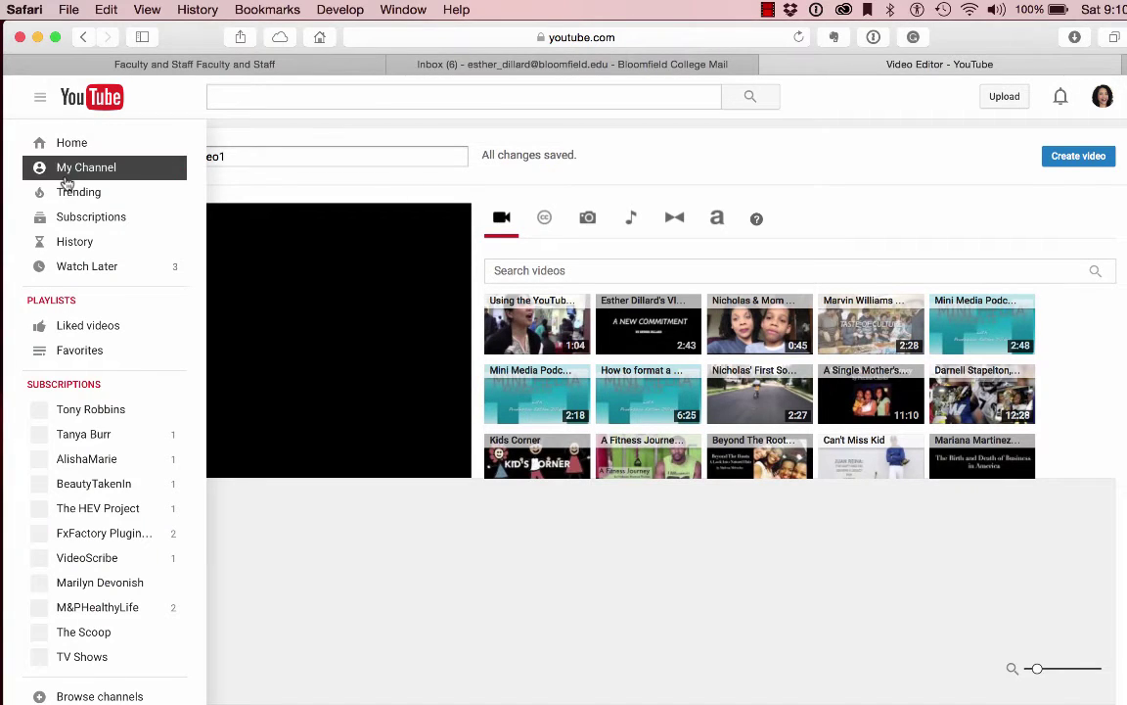
pyautogui.click(67, 179)
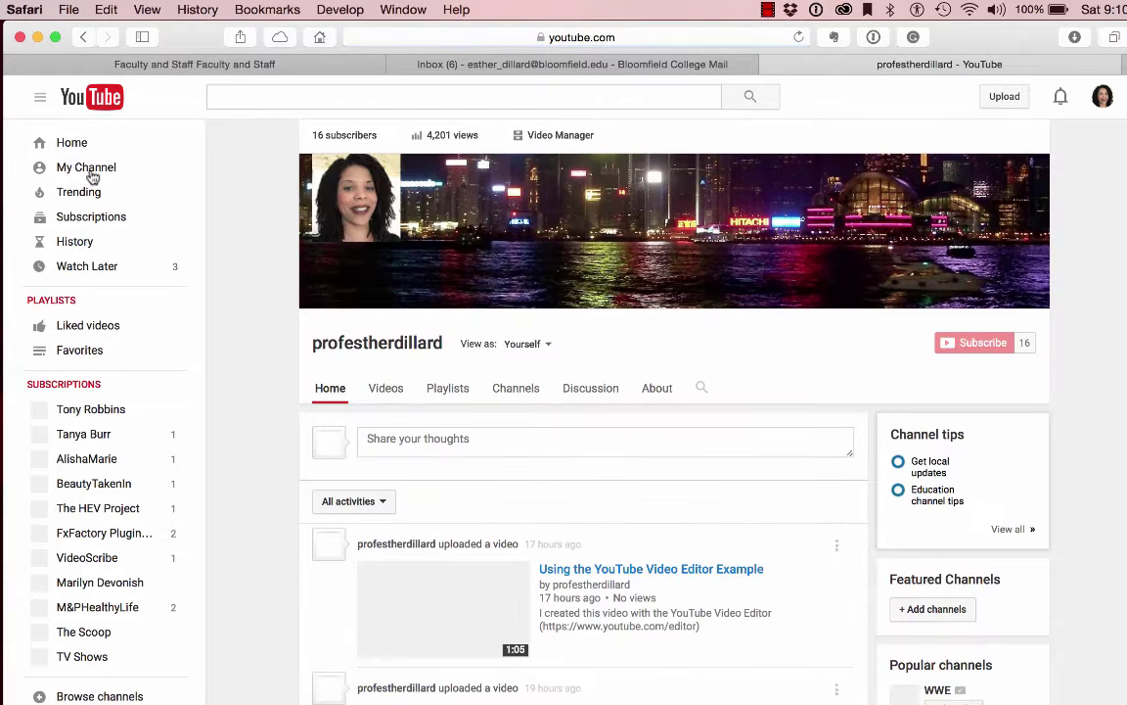
pyautogui.click(563, 136)
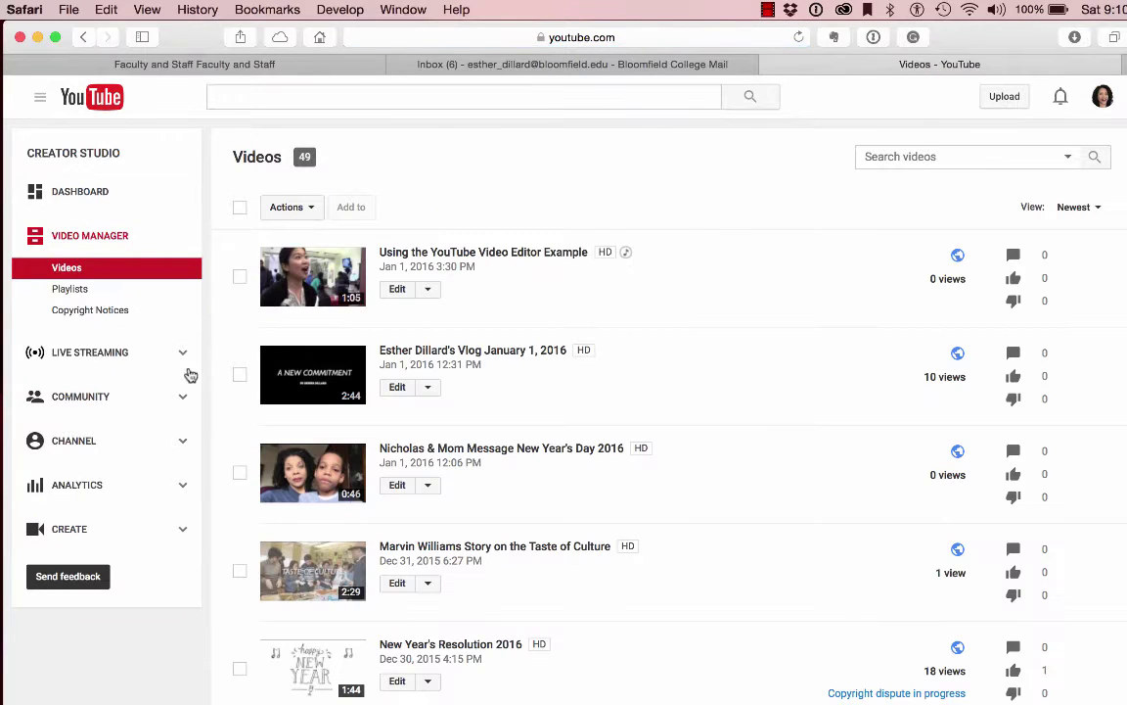
pyautogui.click(184, 534)
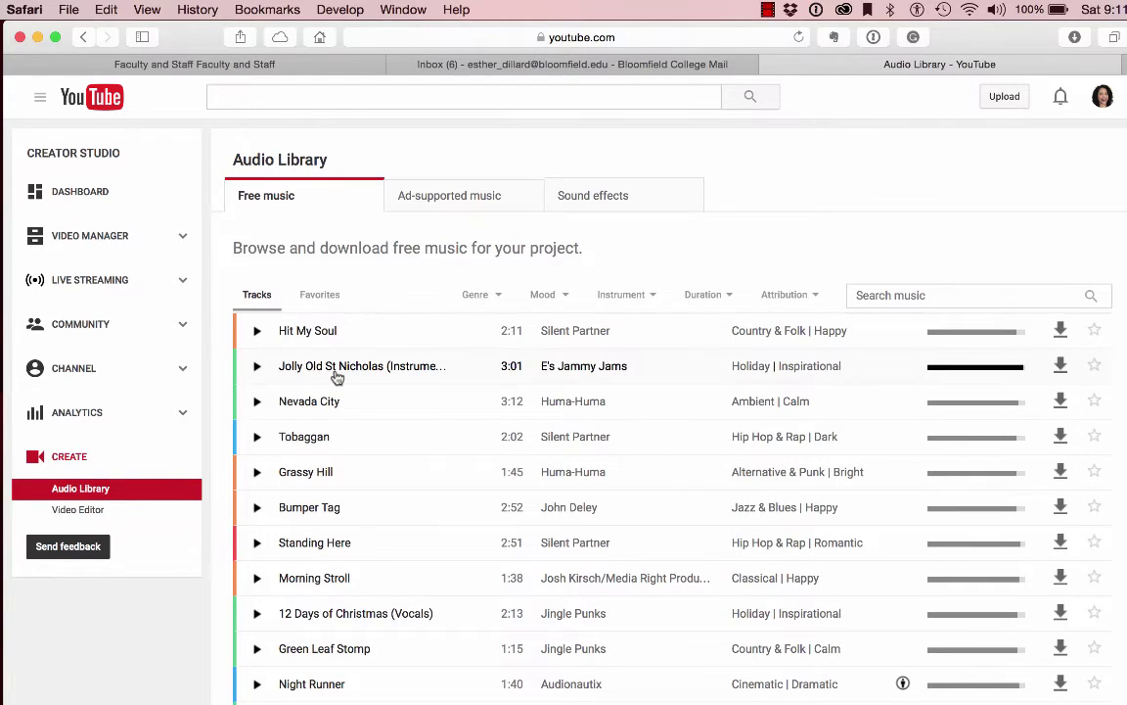
pyautogui.click(97, 513)
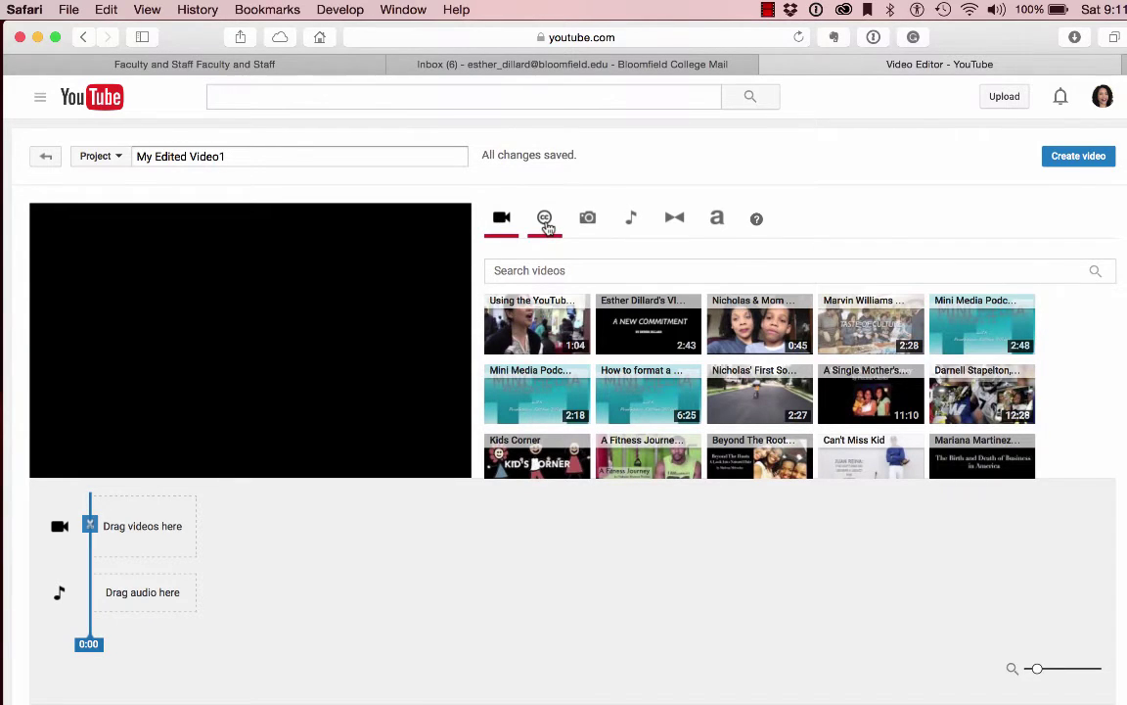
# - Browse the CC and Photos libraries, then show the audio tracks (How it Began, Beach Disco, 7th Floor Tango)
pyautogui.click(546, 223)
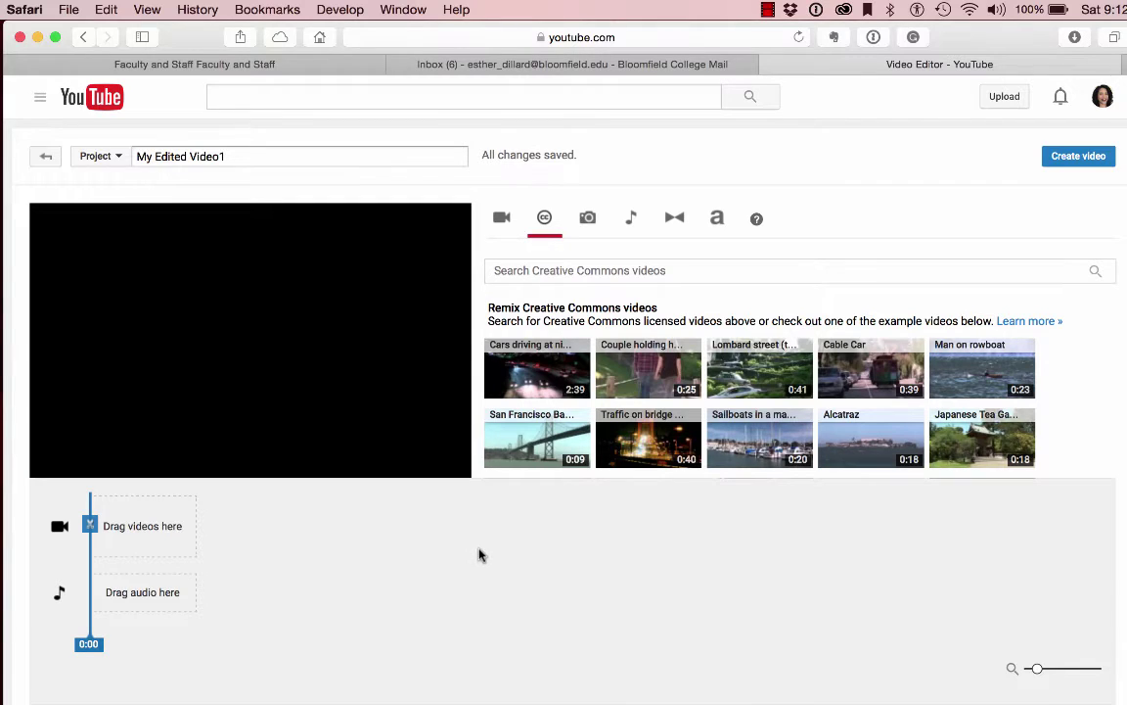
pyautogui.click(589, 221)
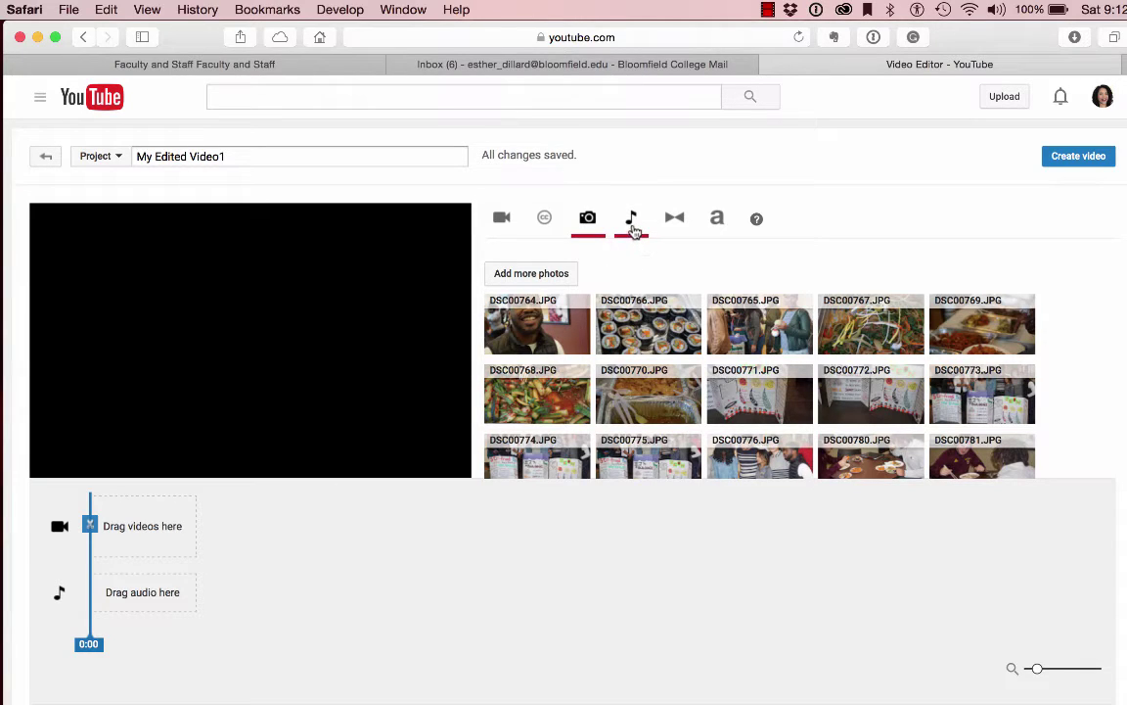
pyautogui.click(633, 224)
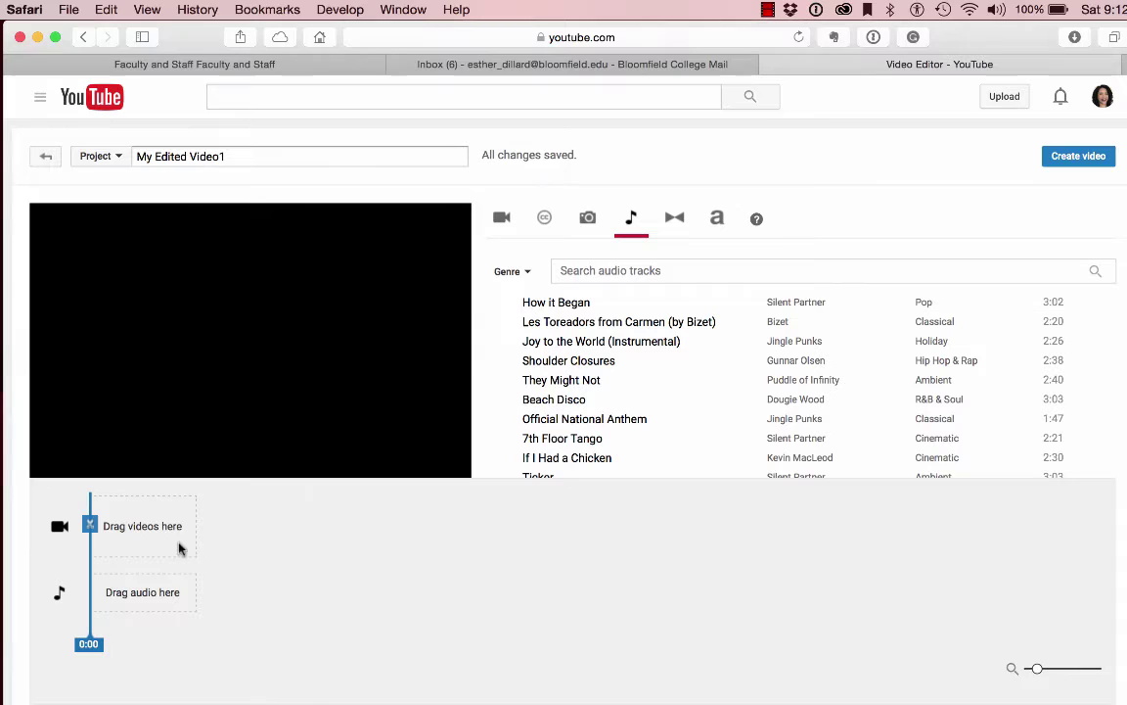
# - Review the Transitions grid and Titles styles, then return to the uploaded videos library
pyautogui.click(677, 219)
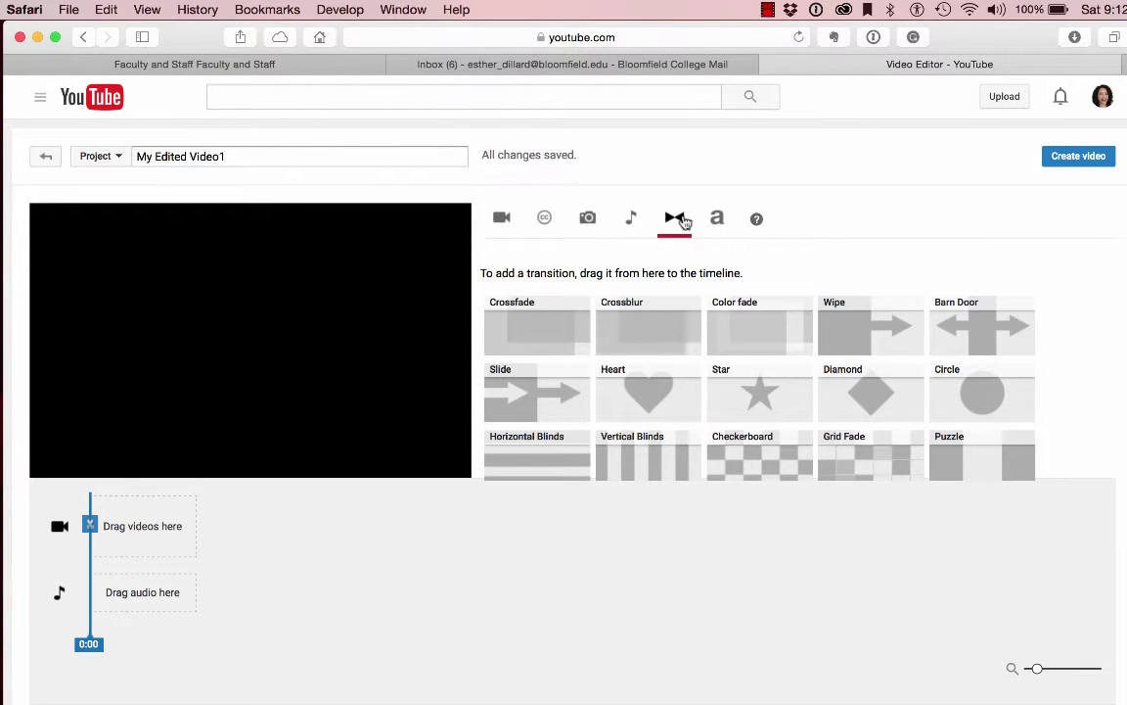
pyautogui.scroll(-1, 636, 367)
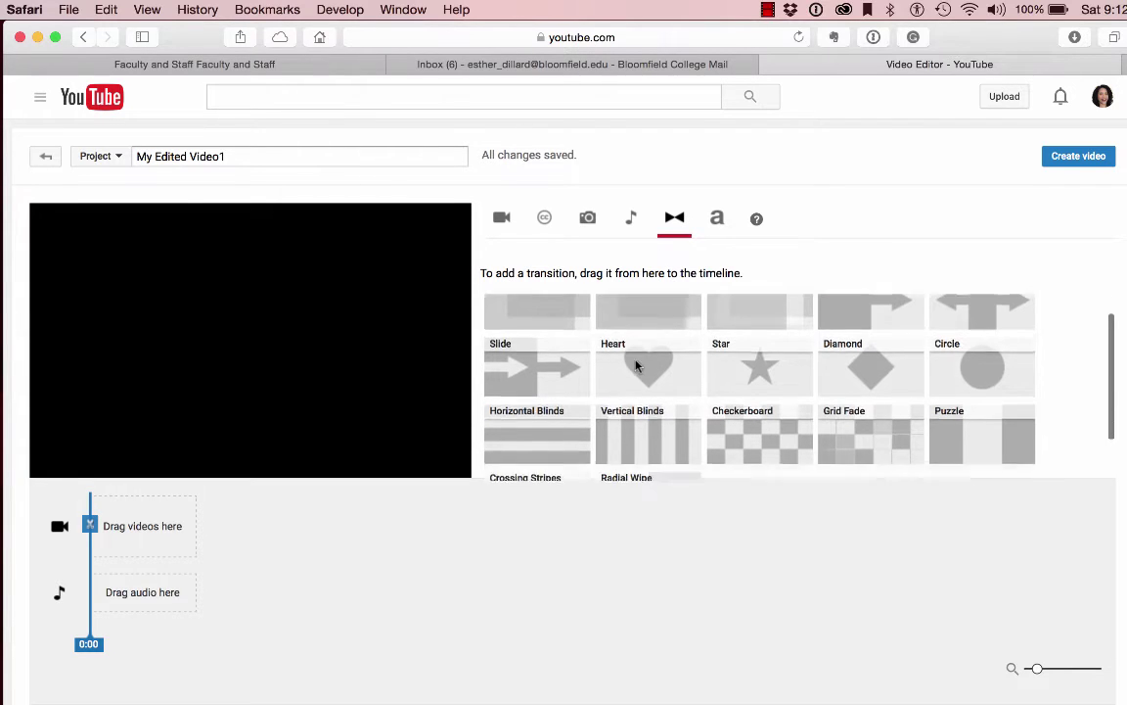
pyautogui.scroll(-2, 636, 367)
pyautogui.scroll(3, 636, 367)
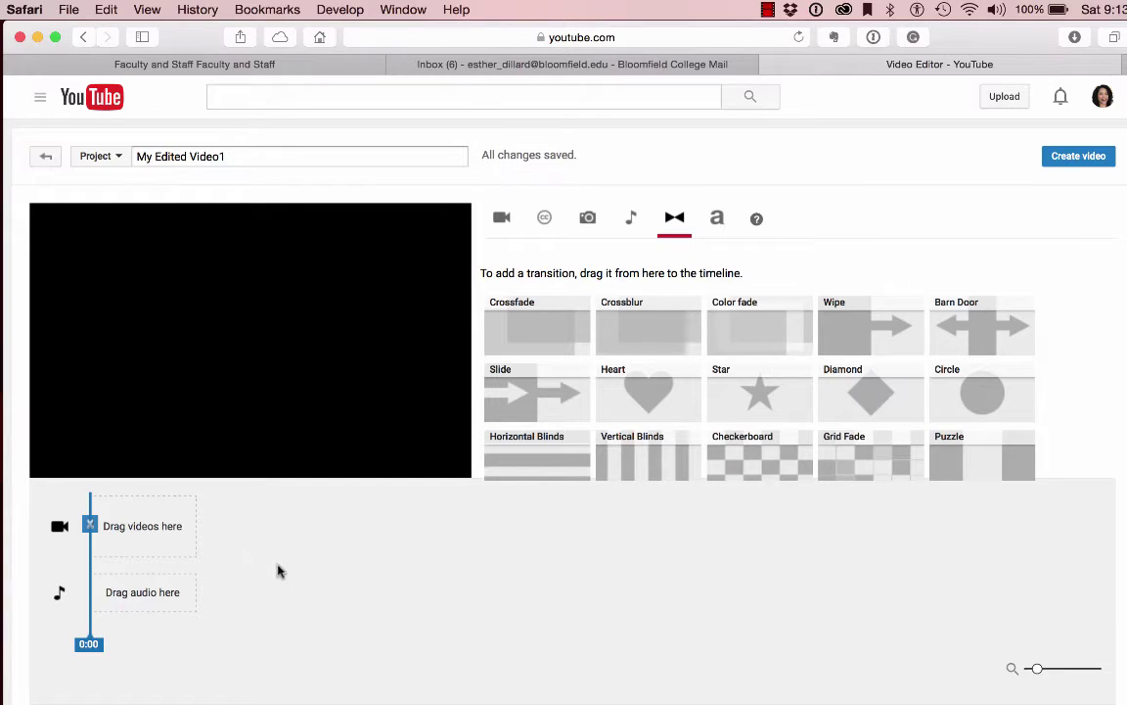
pyautogui.click(719, 224)
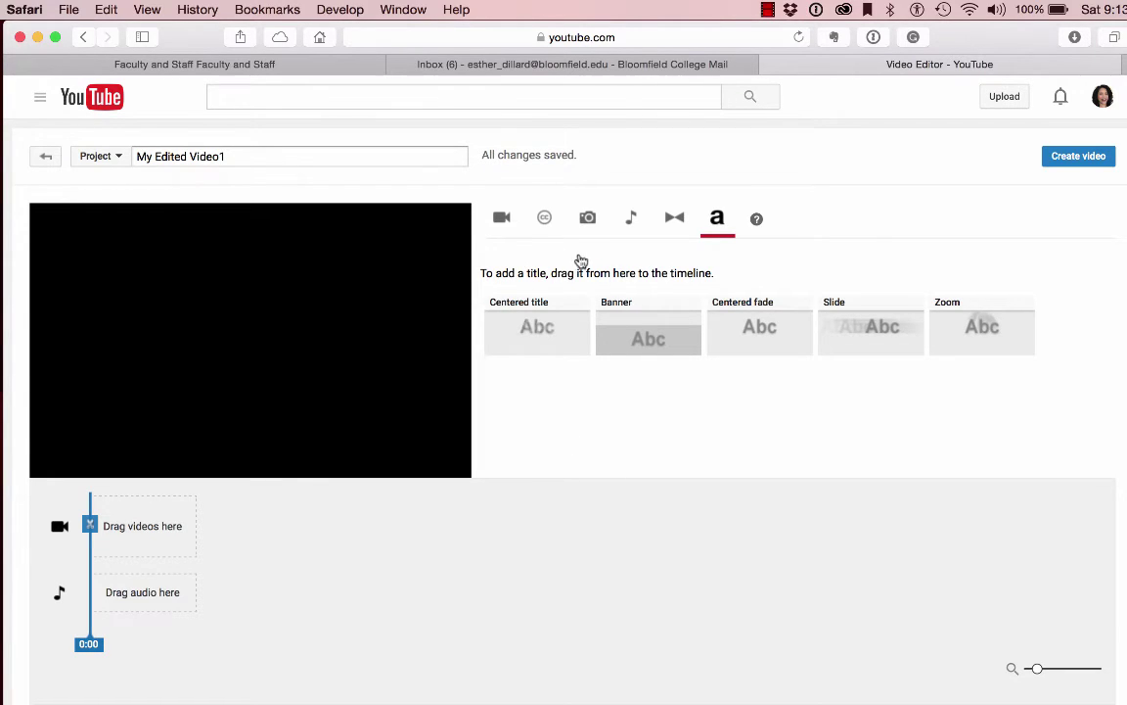
pyautogui.click(504, 221)
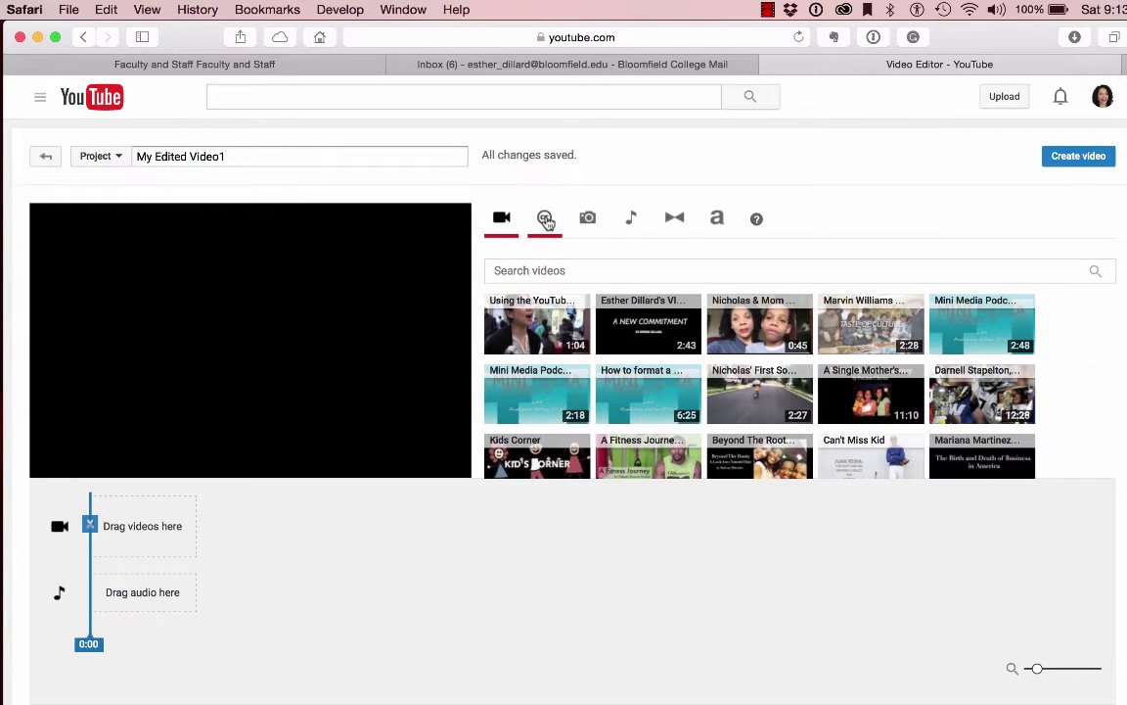
# - Search the Creative Commons video library for 'free video backgrounds'
pyautogui.click(545, 220)
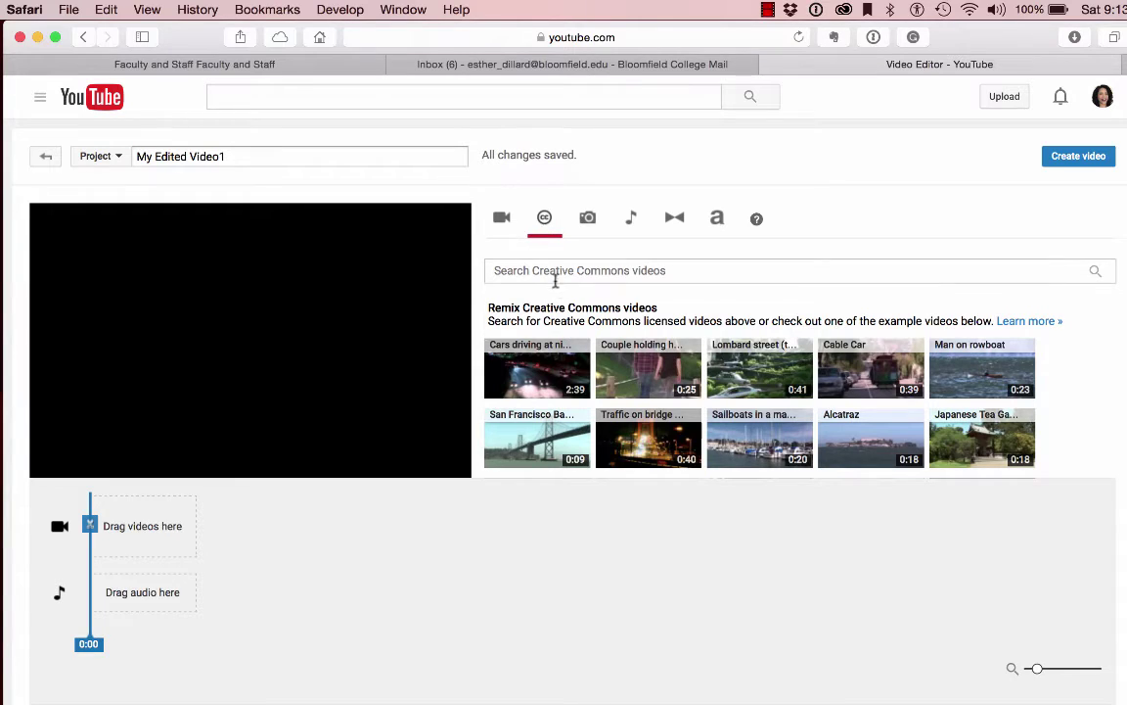
pyautogui.click(557, 272)
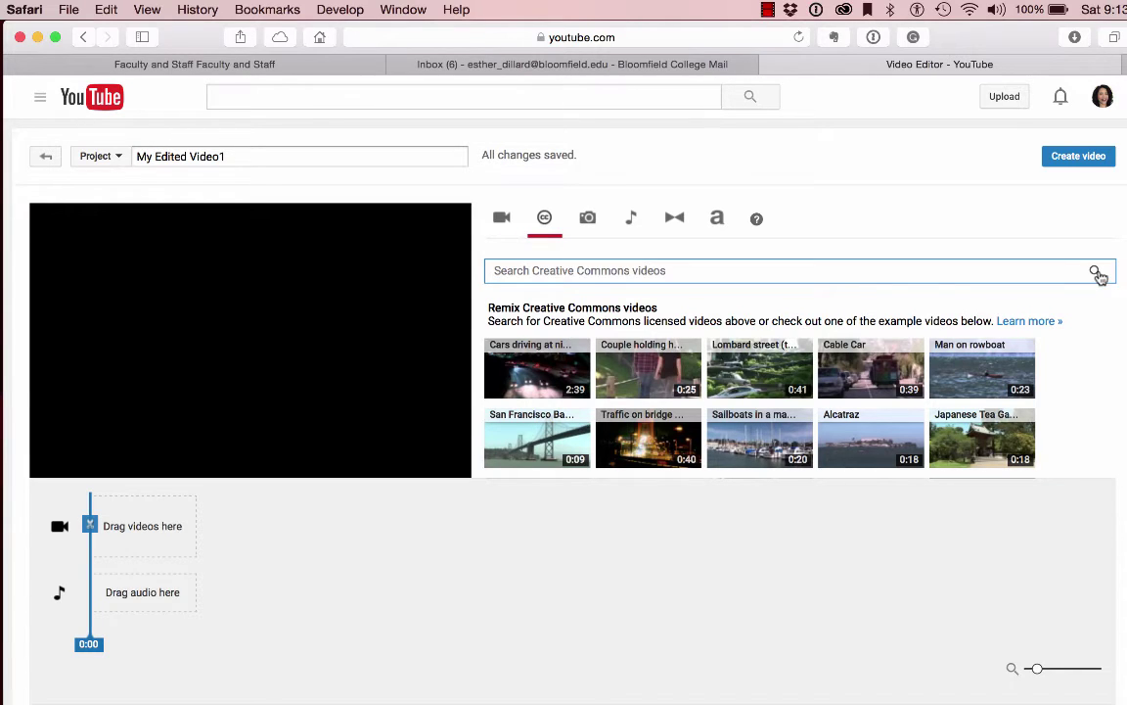
pyautogui.write('fe')
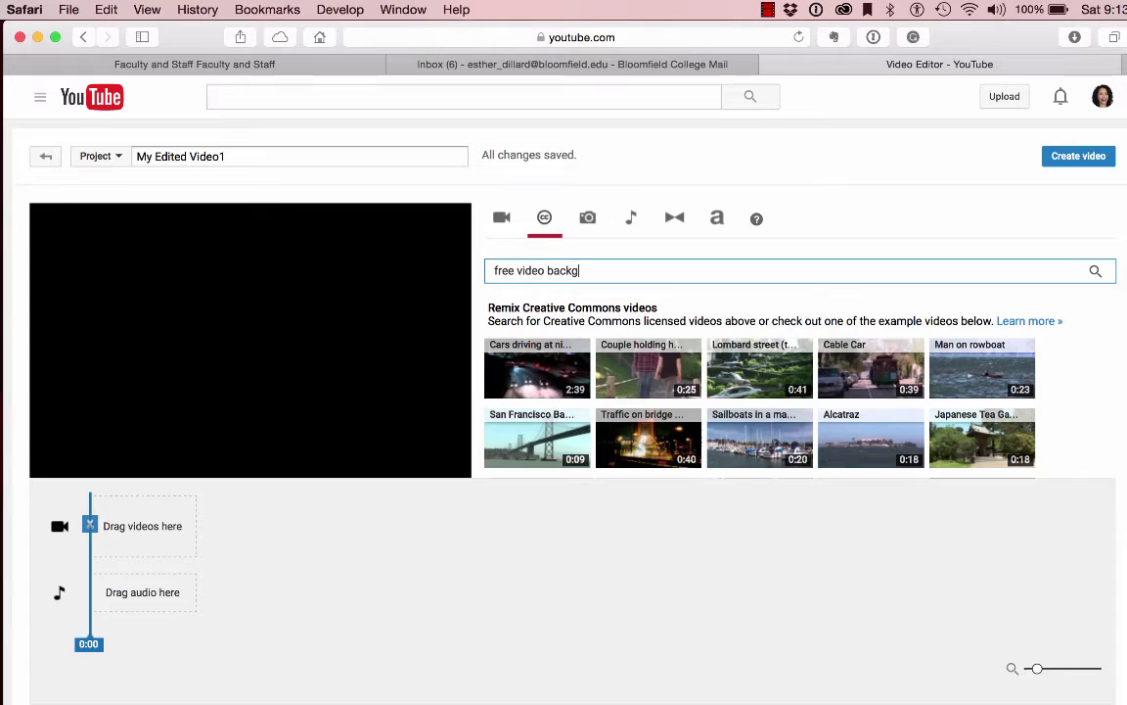
pyautogui.press('Return')
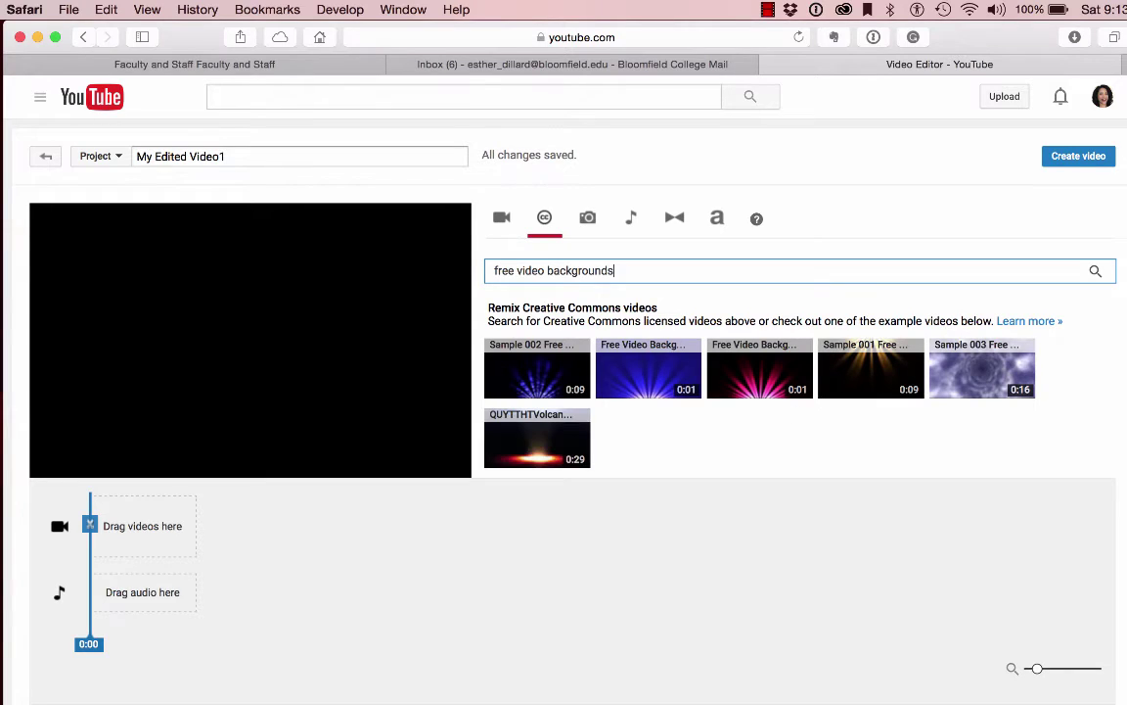
# - Place the Sample 001 light-ray clip on the video track and trim both ends to 0:04
pyautogui.moveTo(886, 366)
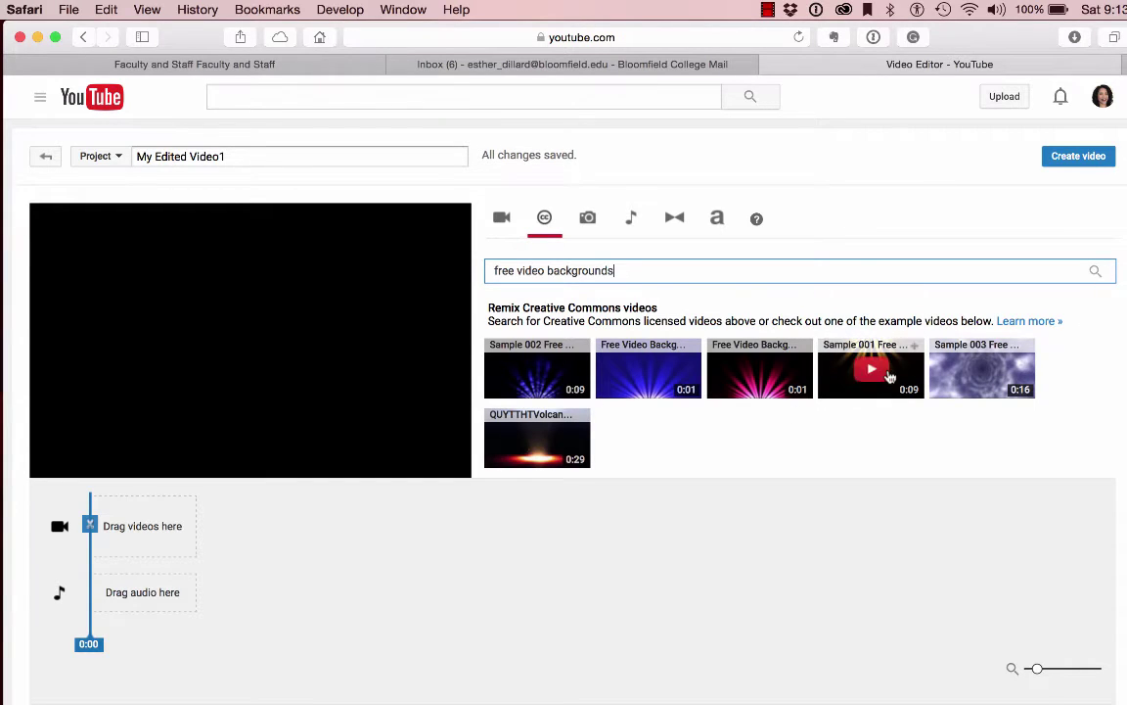
pyautogui.moveTo(904, 363); pyautogui.dragTo(155, 520)
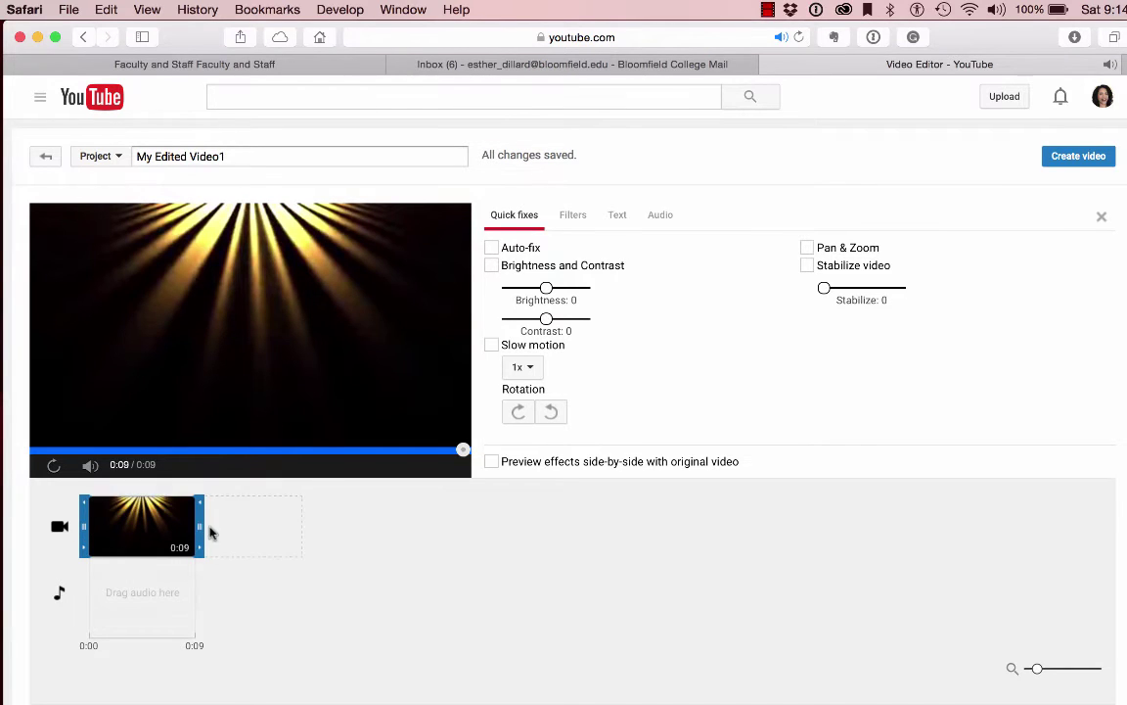
pyautogui.moveTo(200, 527)
pyautogui.mouseDown()
pyautogui.moveTo(135, 504)
pyautogui.moveTo(151, 521)
pyautogui.moveTo(211, 518)
pyautogui.mouseUp()
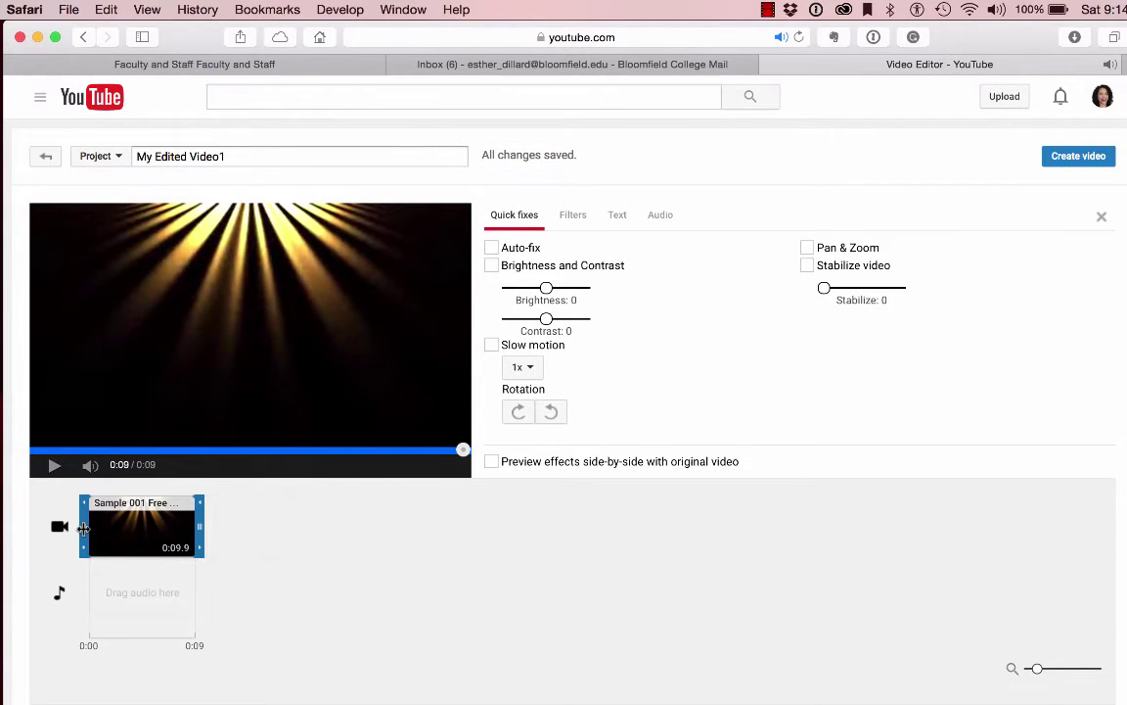
pyautogui.moveTo(84, 529); pyautogui.dragTo(142, 521)
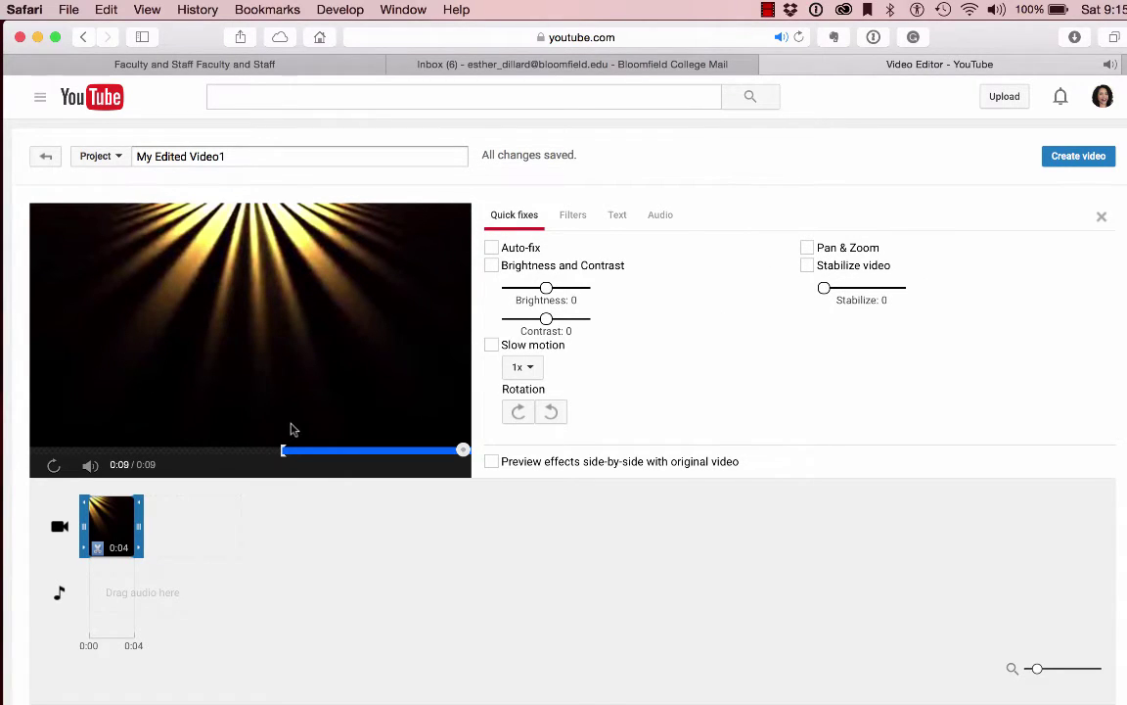
pyautogui.click(808, 250)
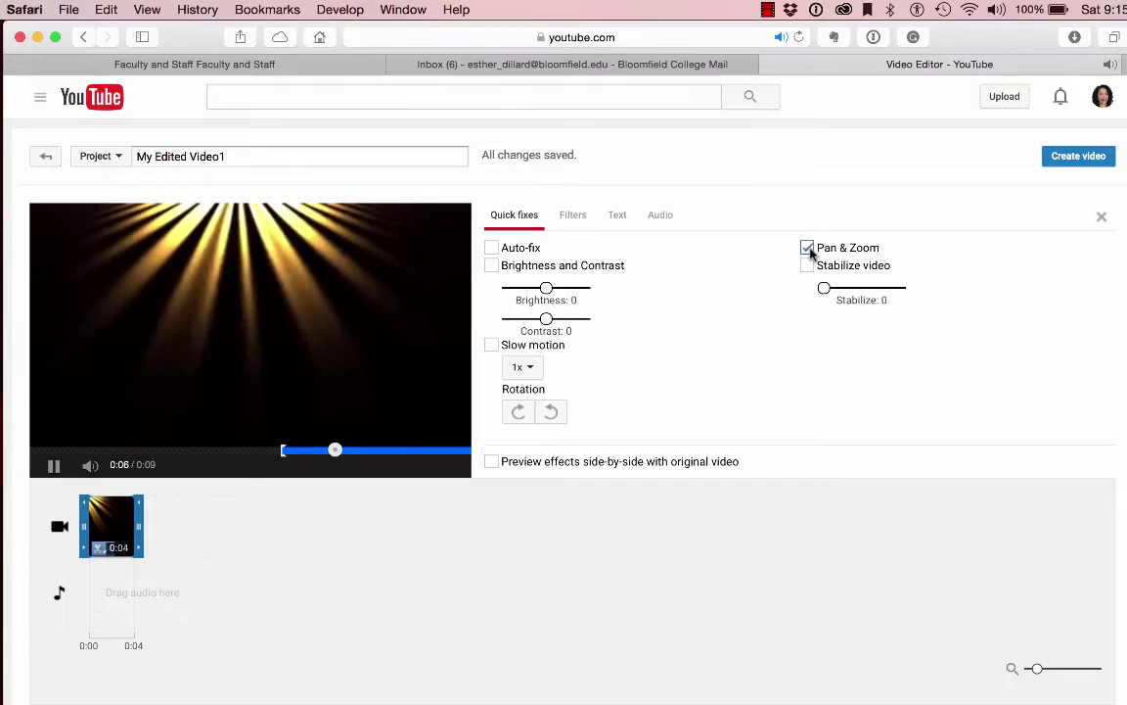
pyautogui.click(807, 248)
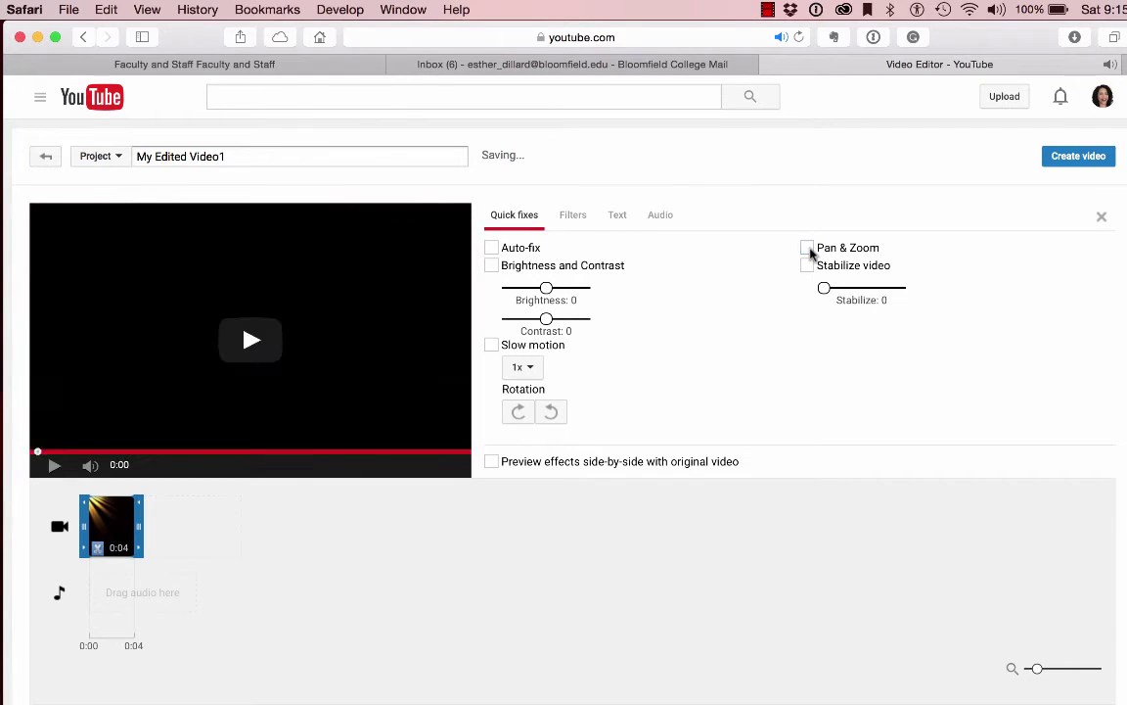
# - Look over the colour filters, then enable the light-ray clip's 'Enter Text Here' text overlay
pyautogui.click(574, 220)
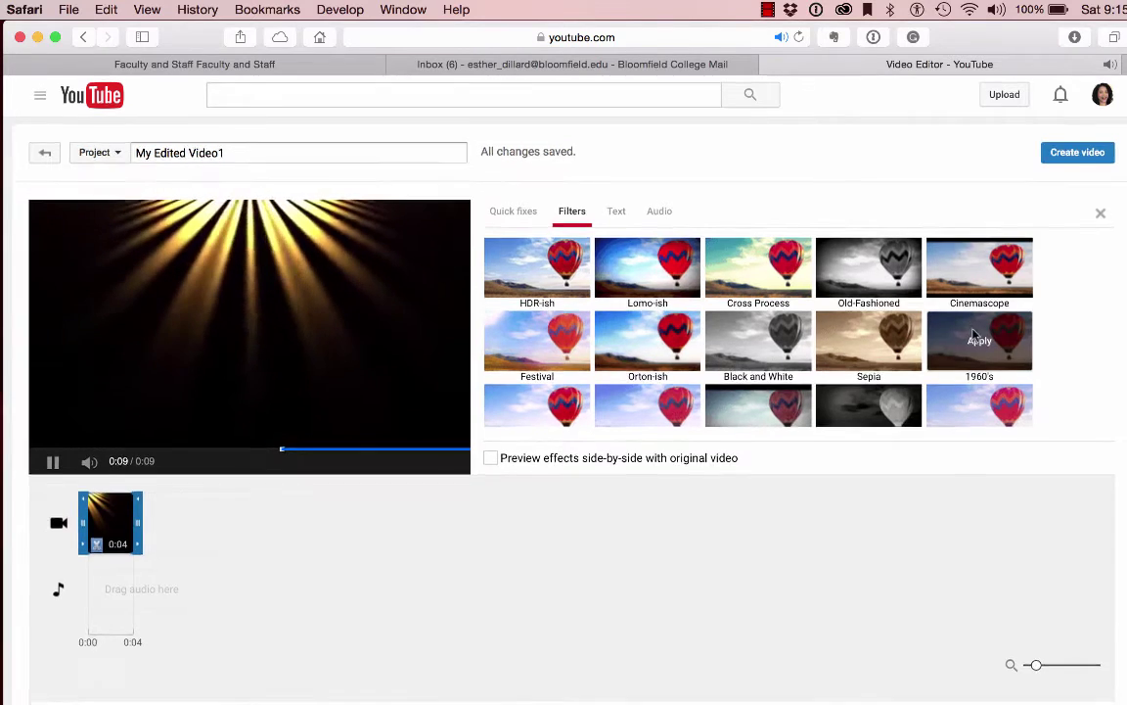
pyautogui.scroll(-4, 973, 334)
pyautogui.scroll(4, 973, 335)
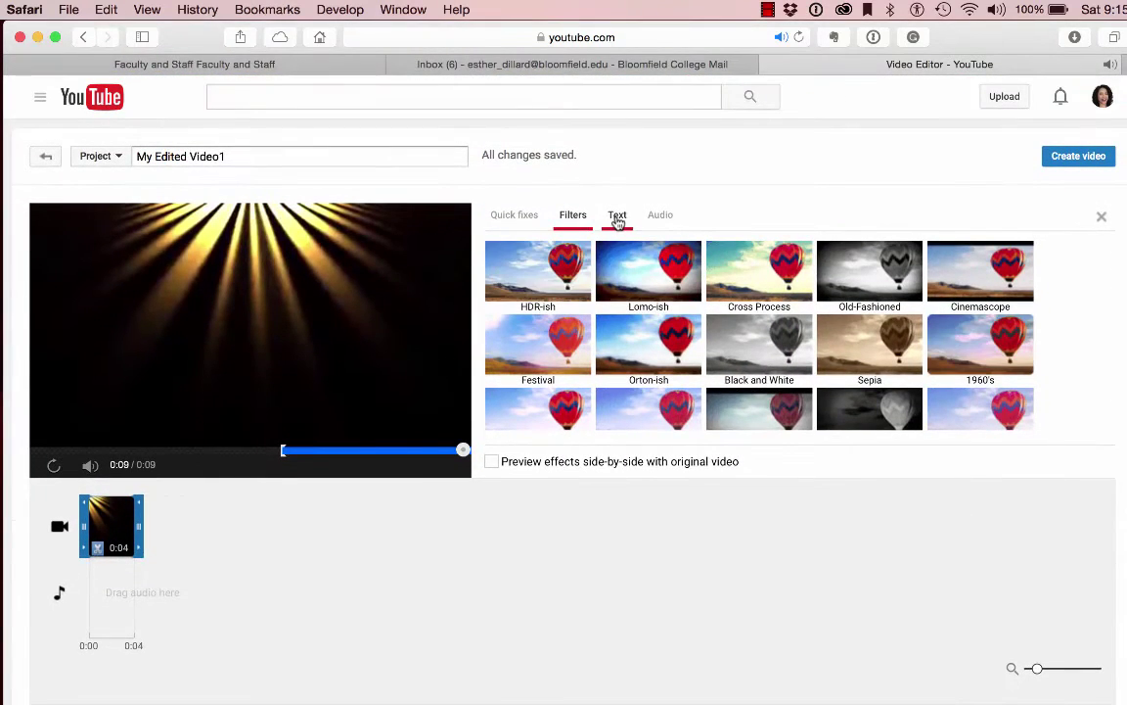
pyautogui.click(617, 219)
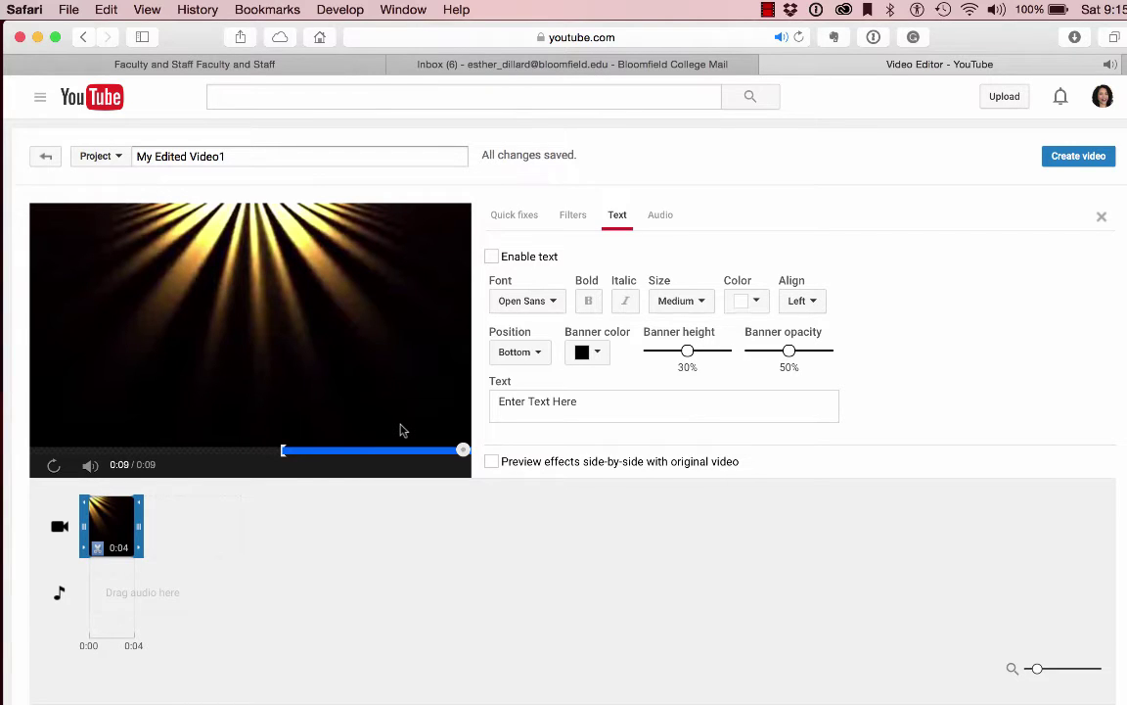
pyautogui.click(491, 257)
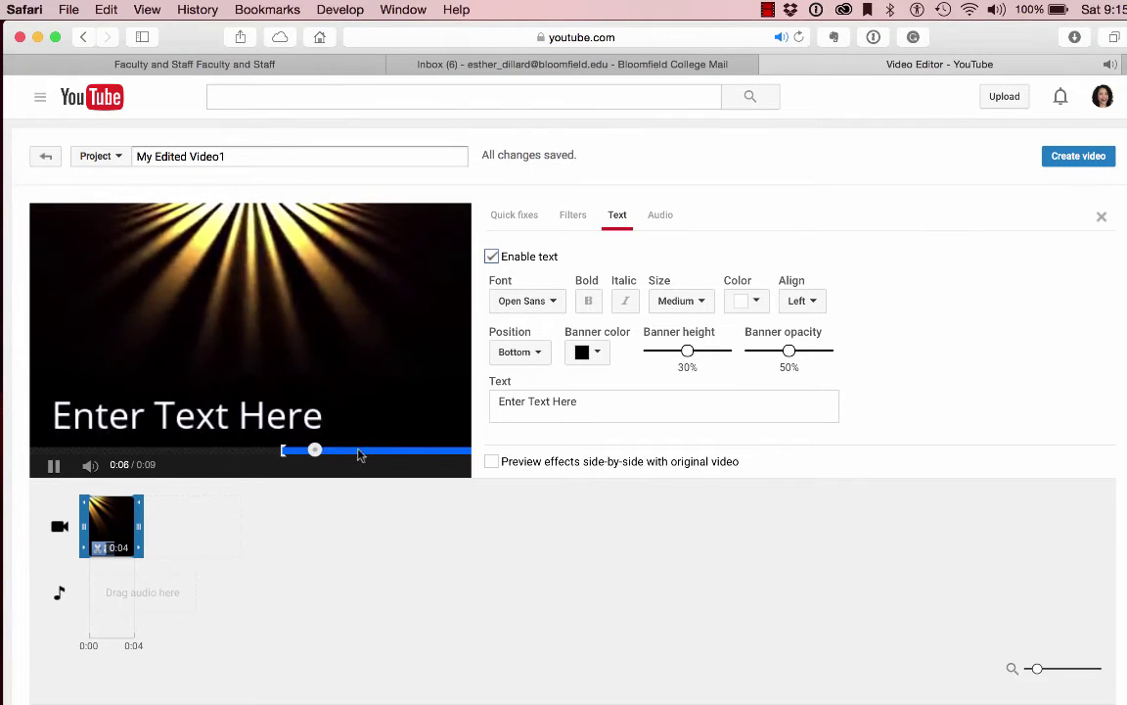
# - Disable the clip's text overlay and set its volume to about one-third
pyautogui.click(491, 258)
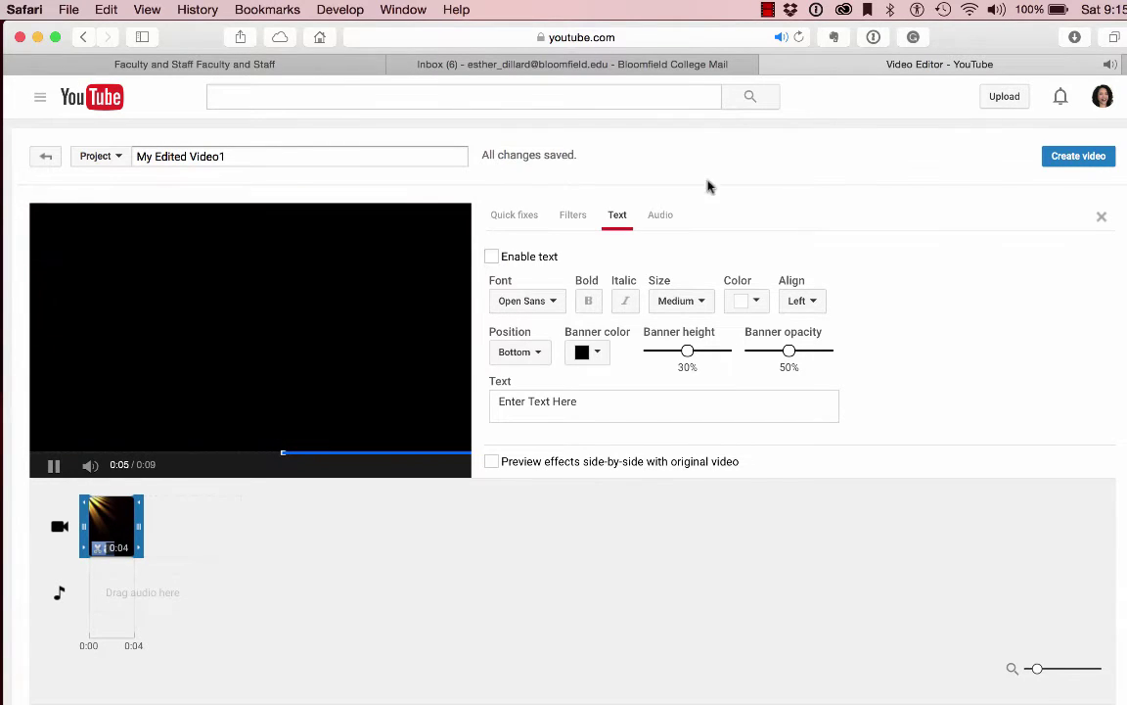
pyautogui.click(666, 225)
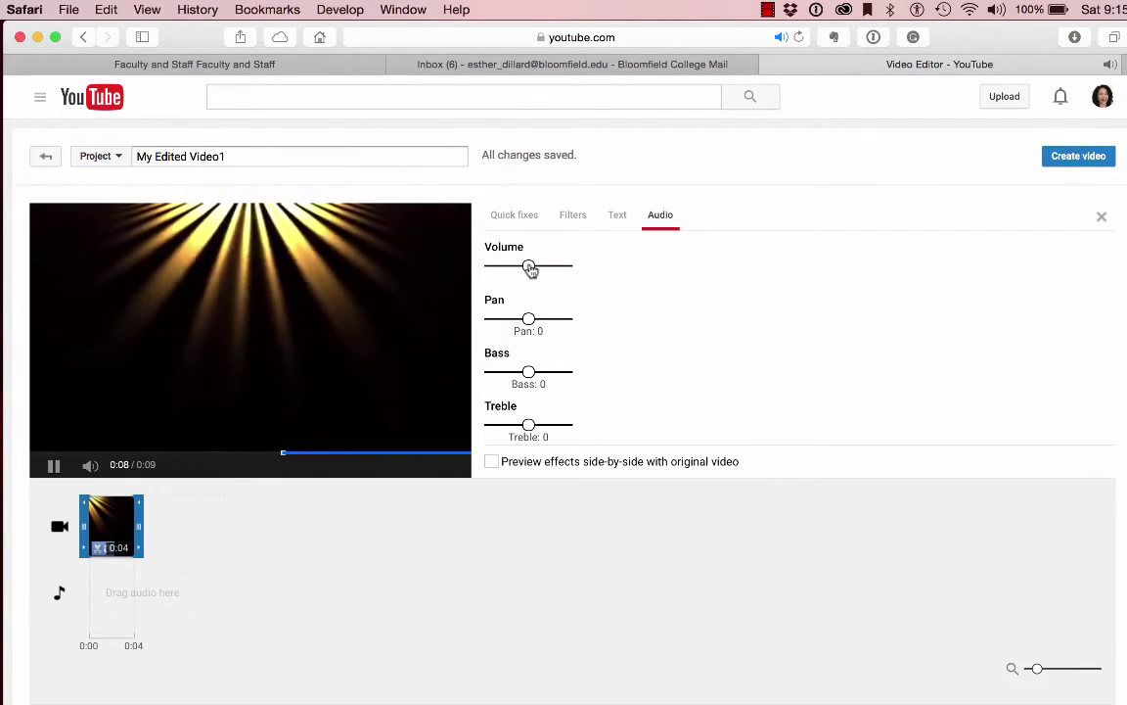
pyautogui.moveTo(529, 267); pyautogui.dragTo(422, 270)
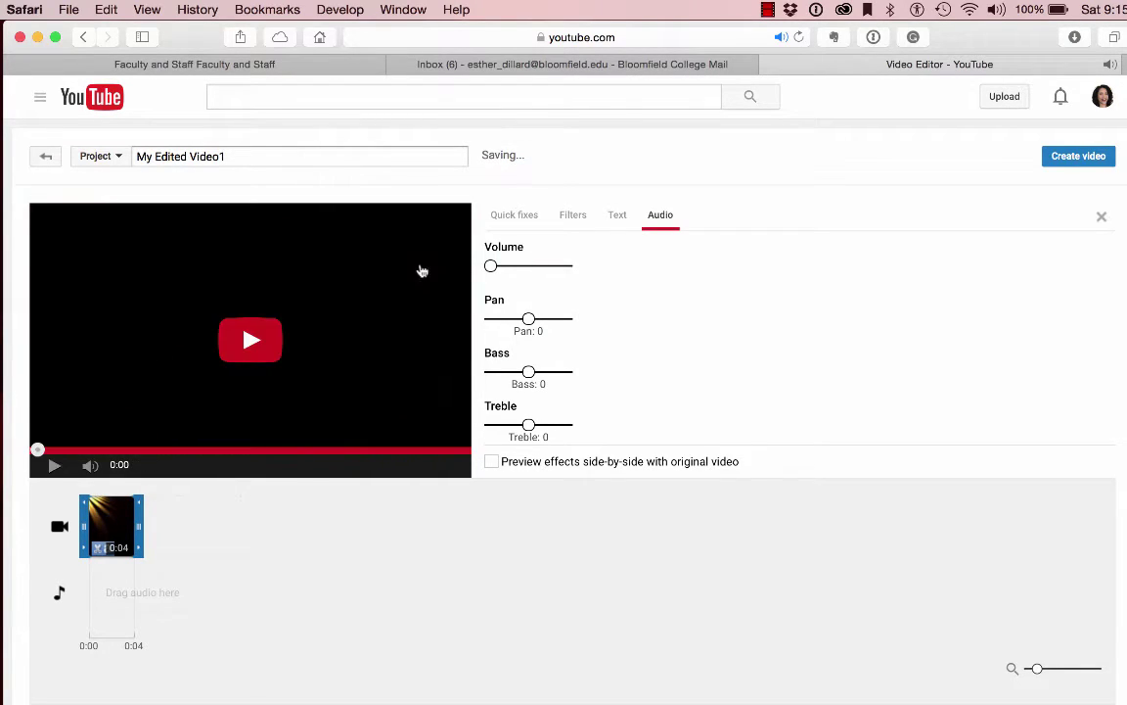
pyautogui.click(422, 270)
pyautogui.moveTo(492, 266); pyautogui.dragTo(527, 276)
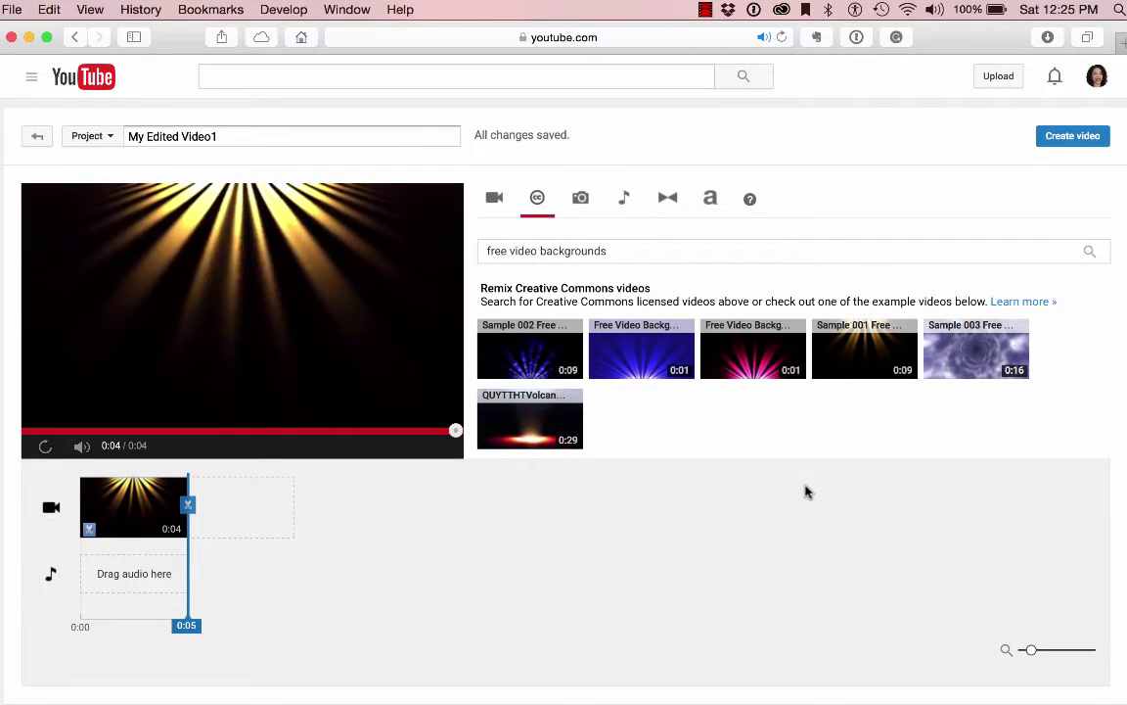
# - Drag photo DSC00755.JPG onto the timeline after the light-ray clip as a 5-second segment
pyautogui.click(581, 201)
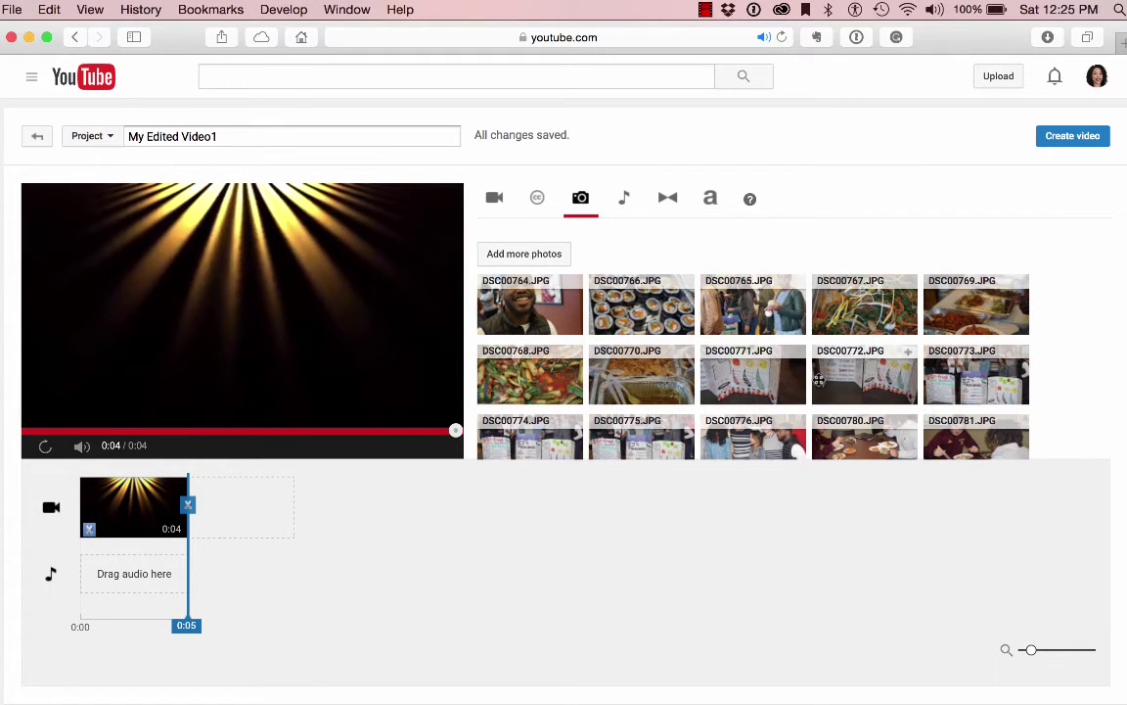
pyautogui.scroll(-1, 818, 381)
pyautogui.scroll(-4, 820, 385)
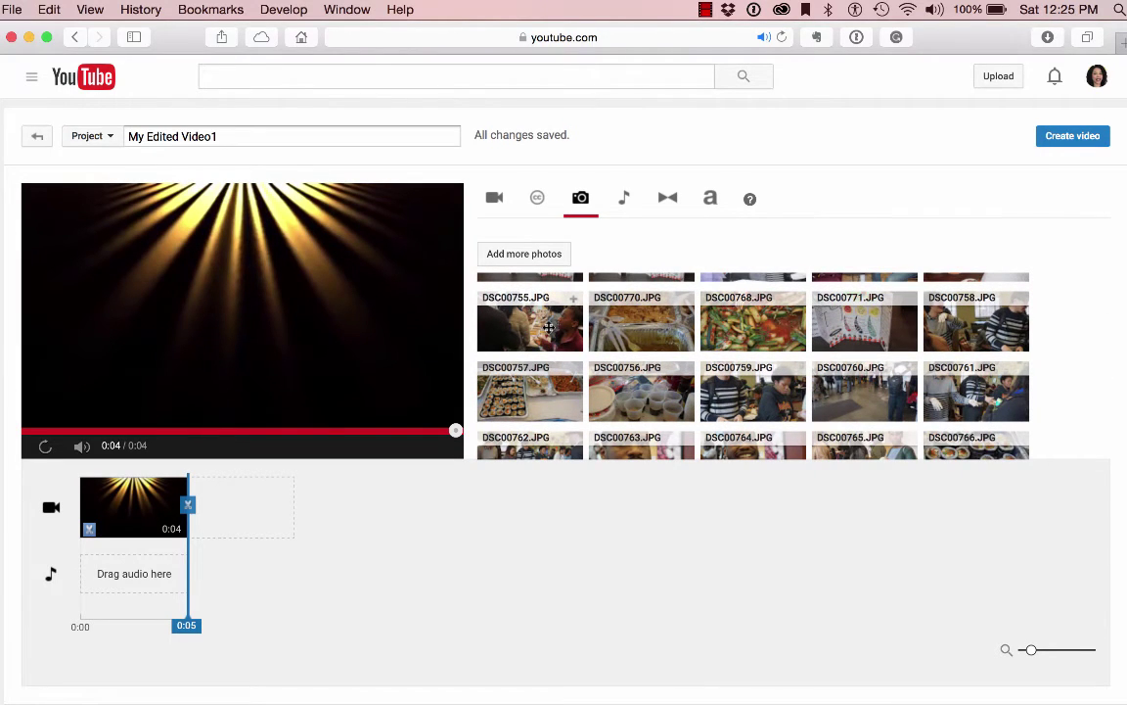
pyautogui.moveTo(549, 328); pyautogui.dragTo(245, 510)
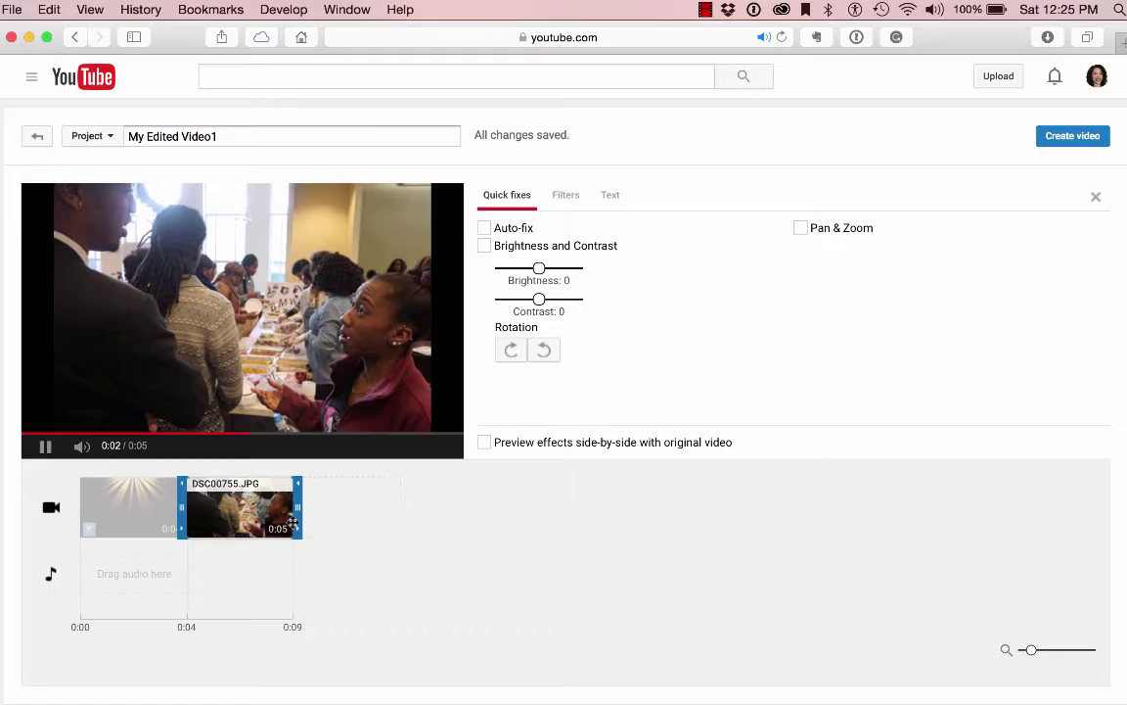
# - Extend the DSC00755 photo segment to 0:10, making the project 14 seconds long
pyautogui.moveTo(300, 509); pyautogui.dragTo(355, 501)
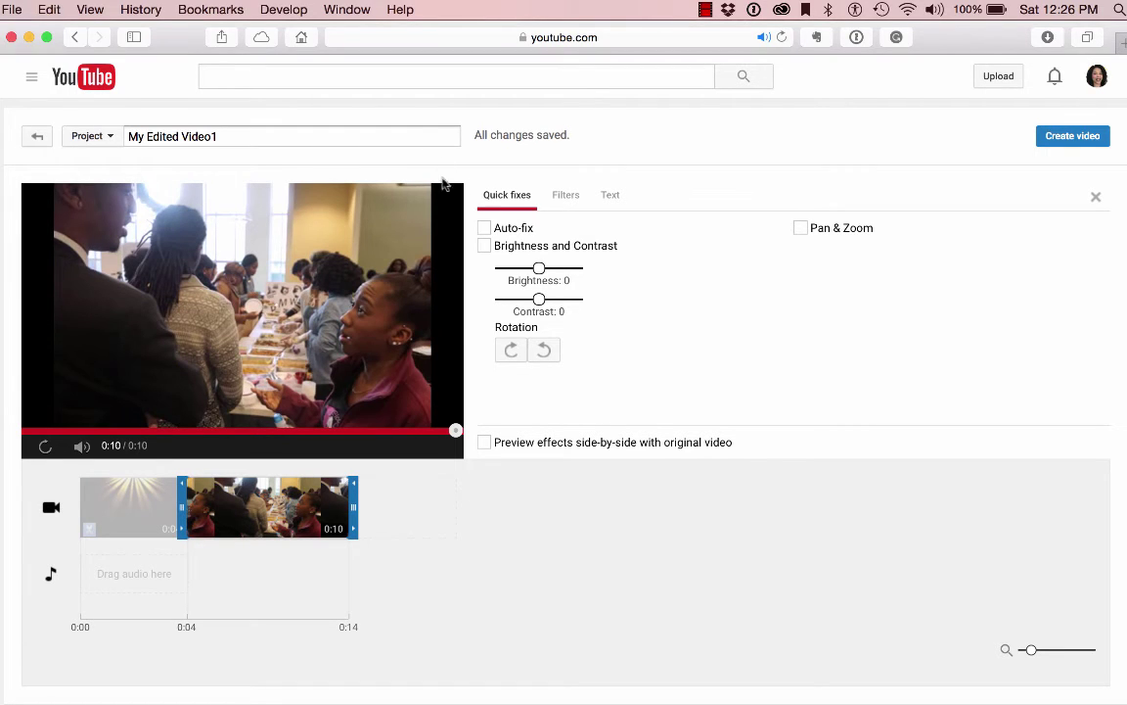
# - Try then undo Auto-fix and Brightness and Contrast, and enable Pan & Zoom on DSC00755.JPG
pyautogui.moveTo(291, 529)
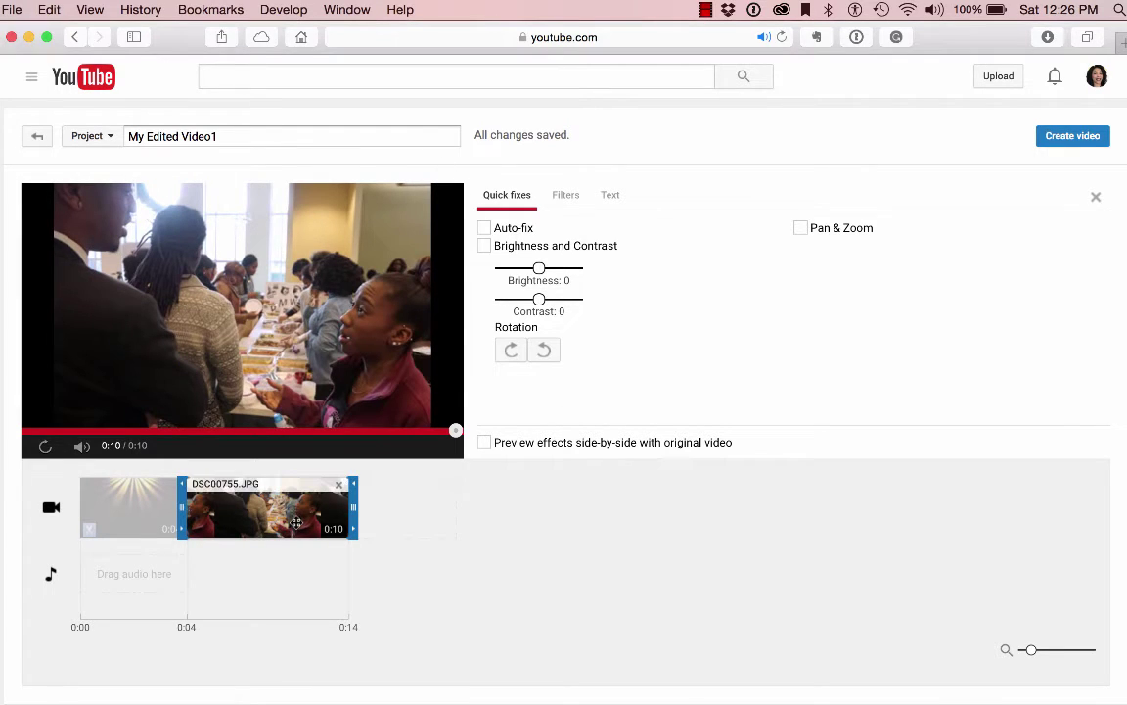
pyautogui.click(483, 229)
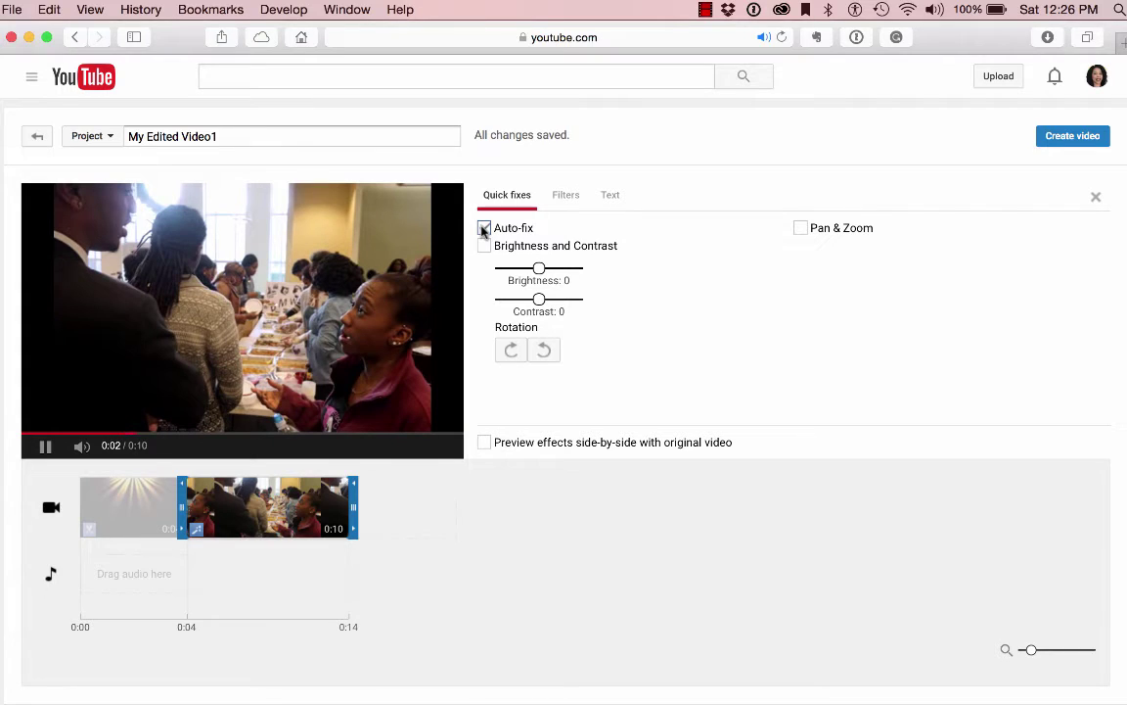
pyautogui.click(484, 228)
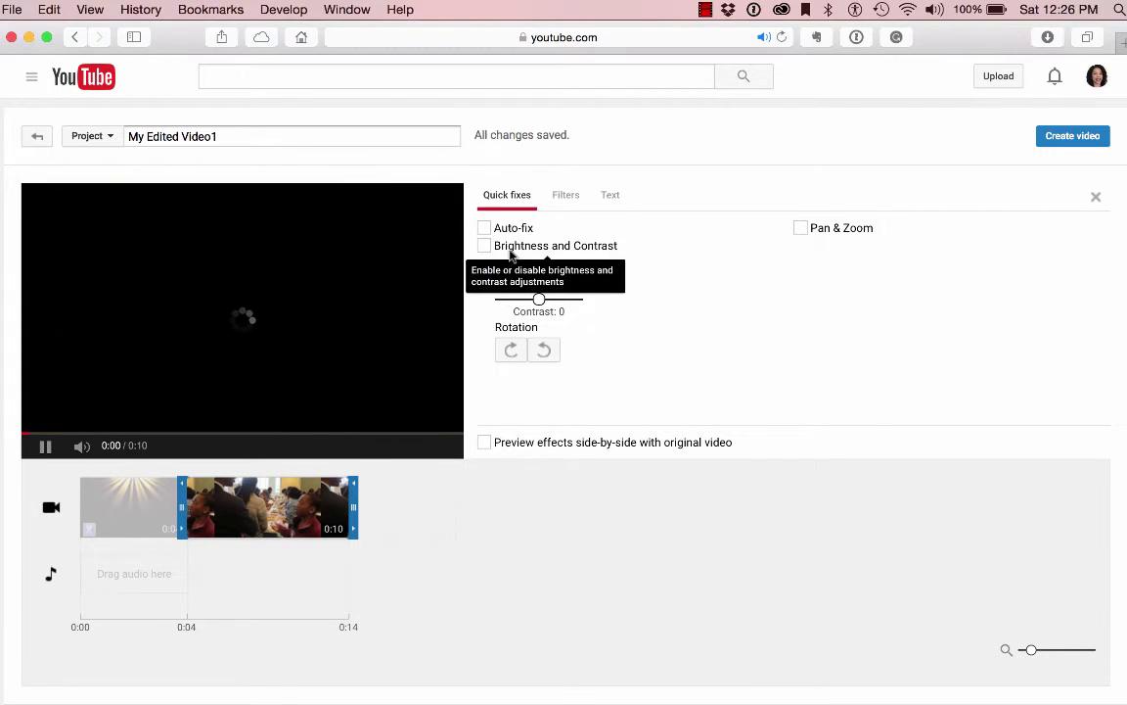
pyautogui.click(484, 247)
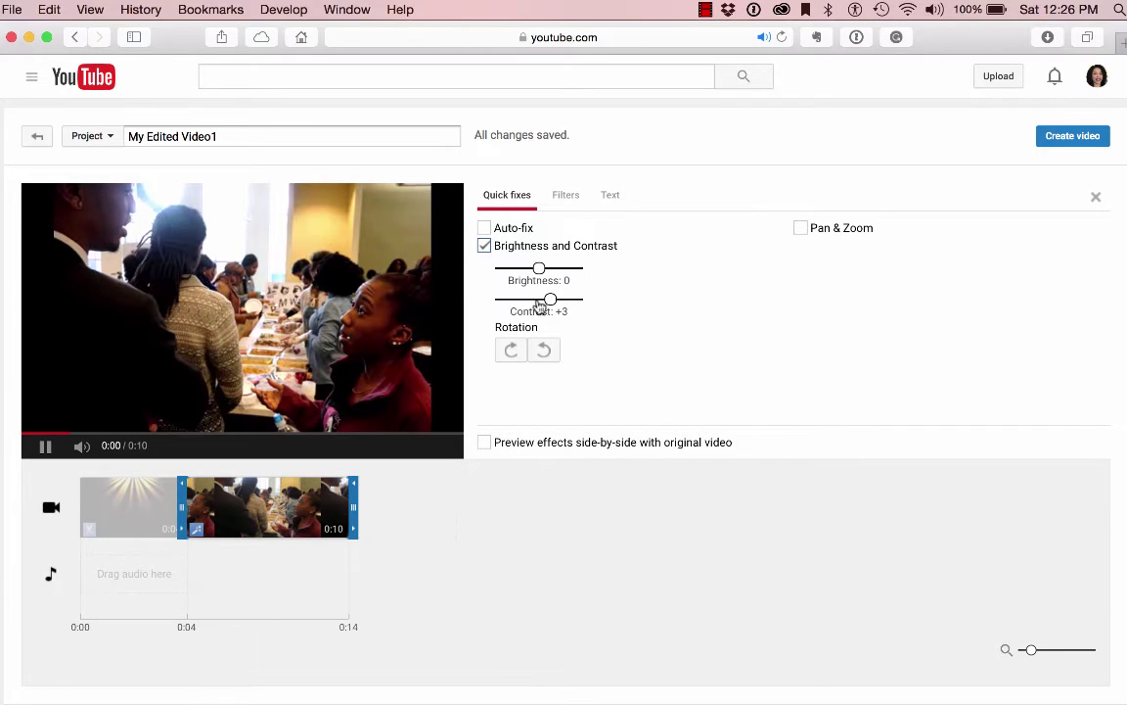
pyautogui.click(484, 246)
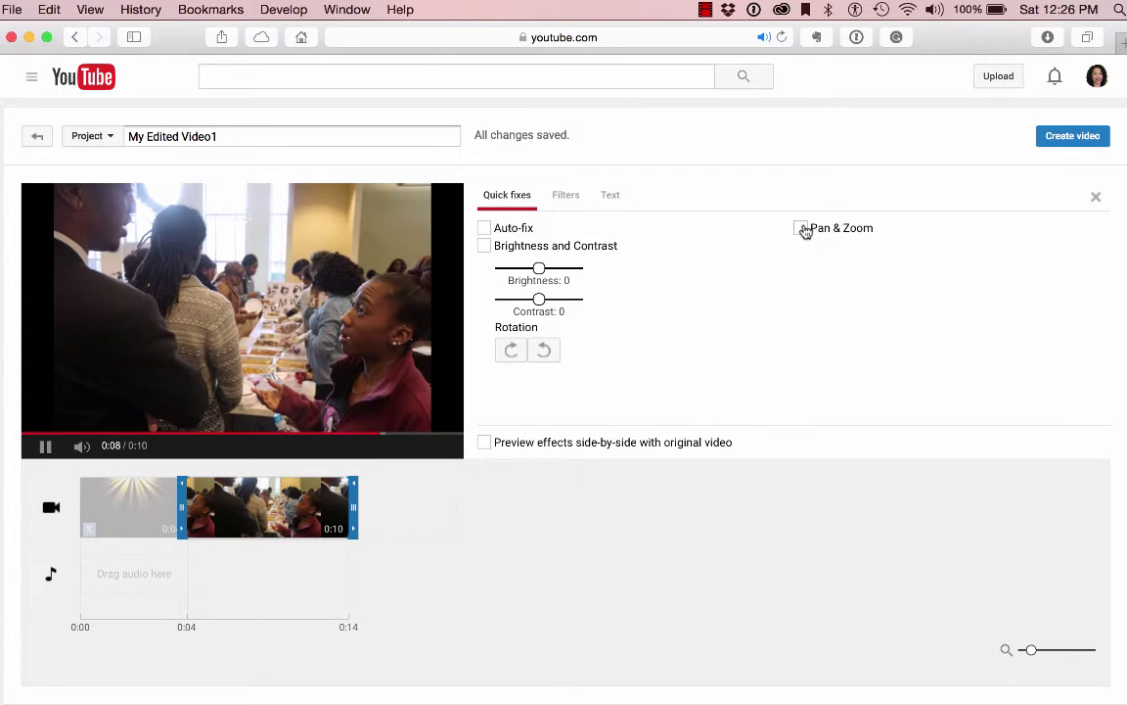
pyautogui.click(801, 229)
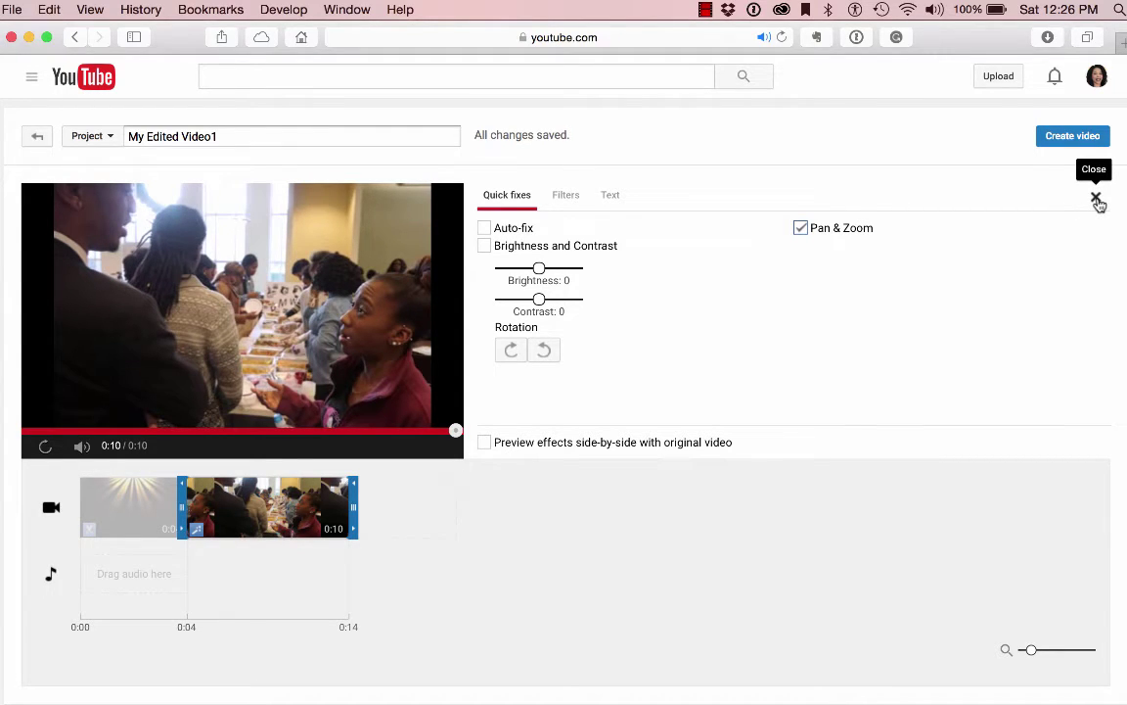
# - Add a 2-second Crossfade between the light-ray clip and the DSC00755.JPG photo
pyautogui.click(1097, 199)
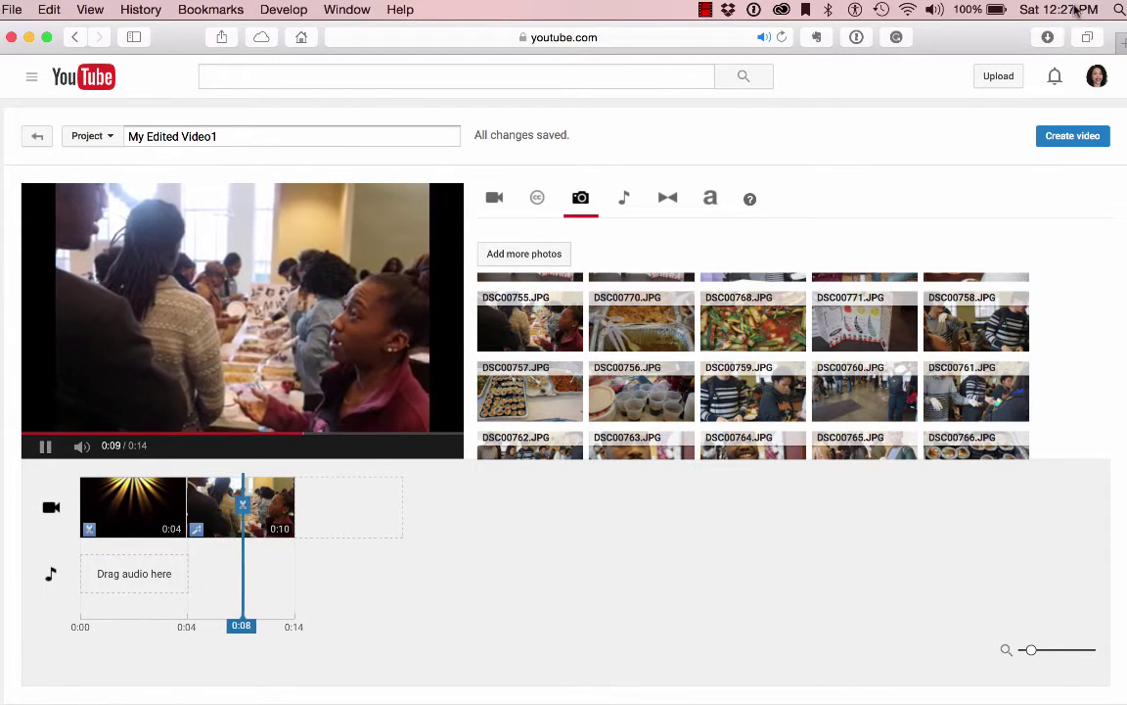
pyautogui.click(669, 200)
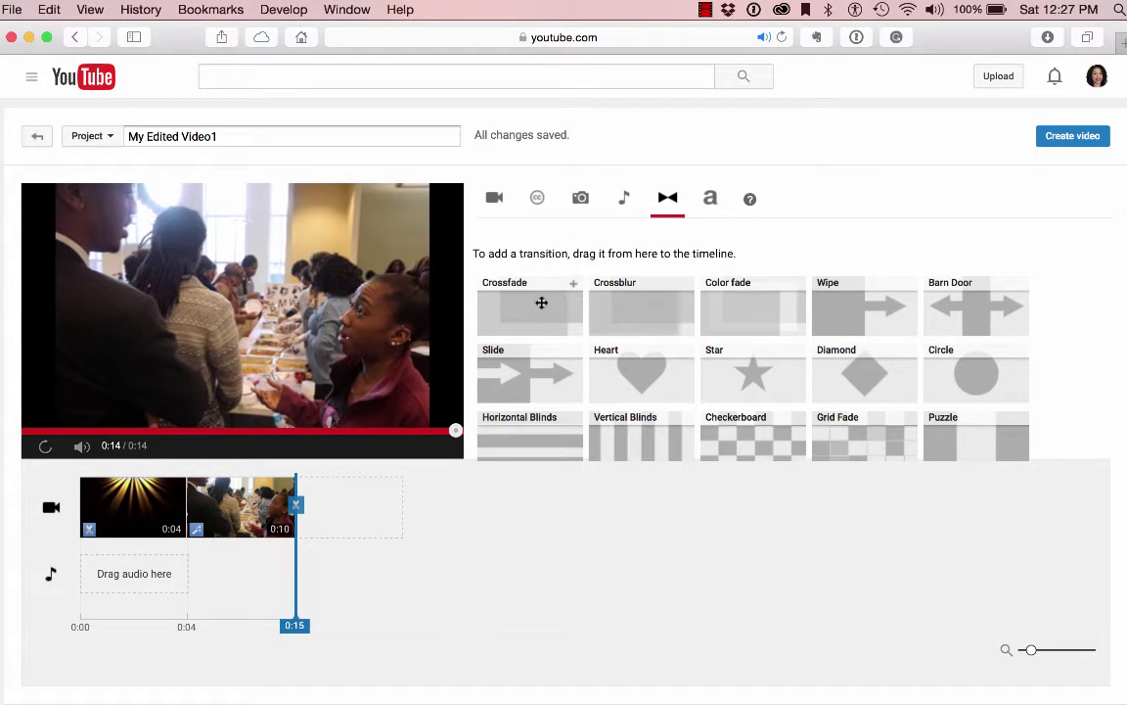
pyautogui.moveTo(541, 302); pyautogui.dragTo(184, 504)
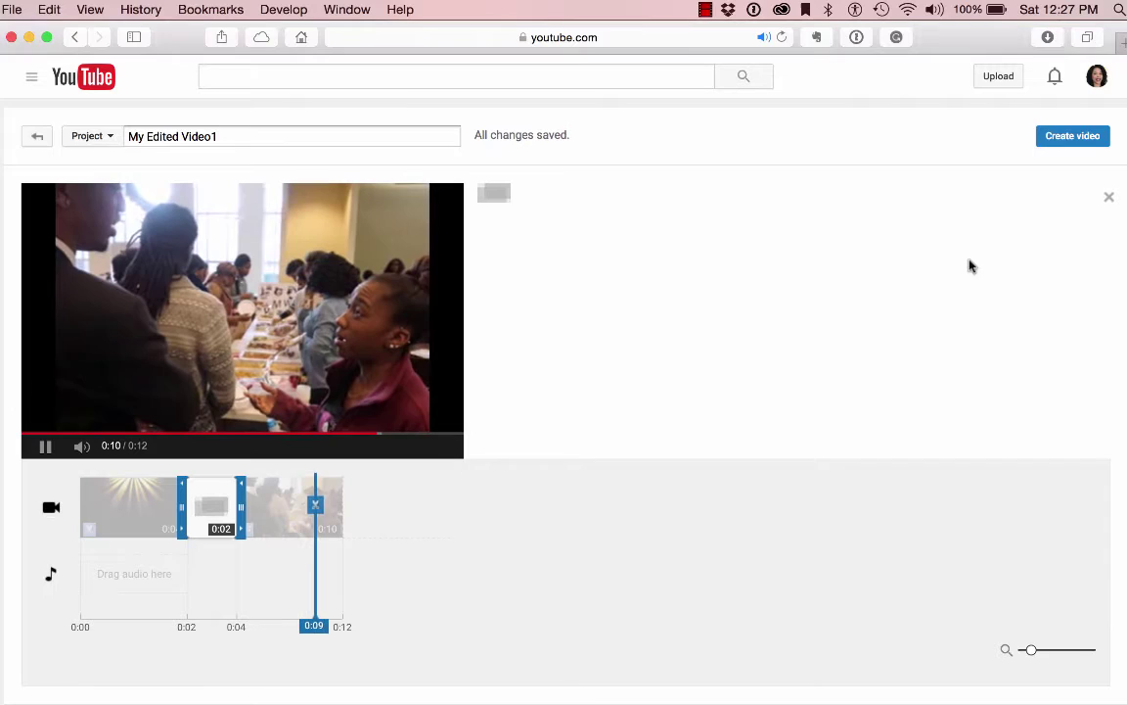
# - Drop a Centered title showing 'Enter Text Here' onto the first, light-ray clip
pyautogui.click(1111, 197)
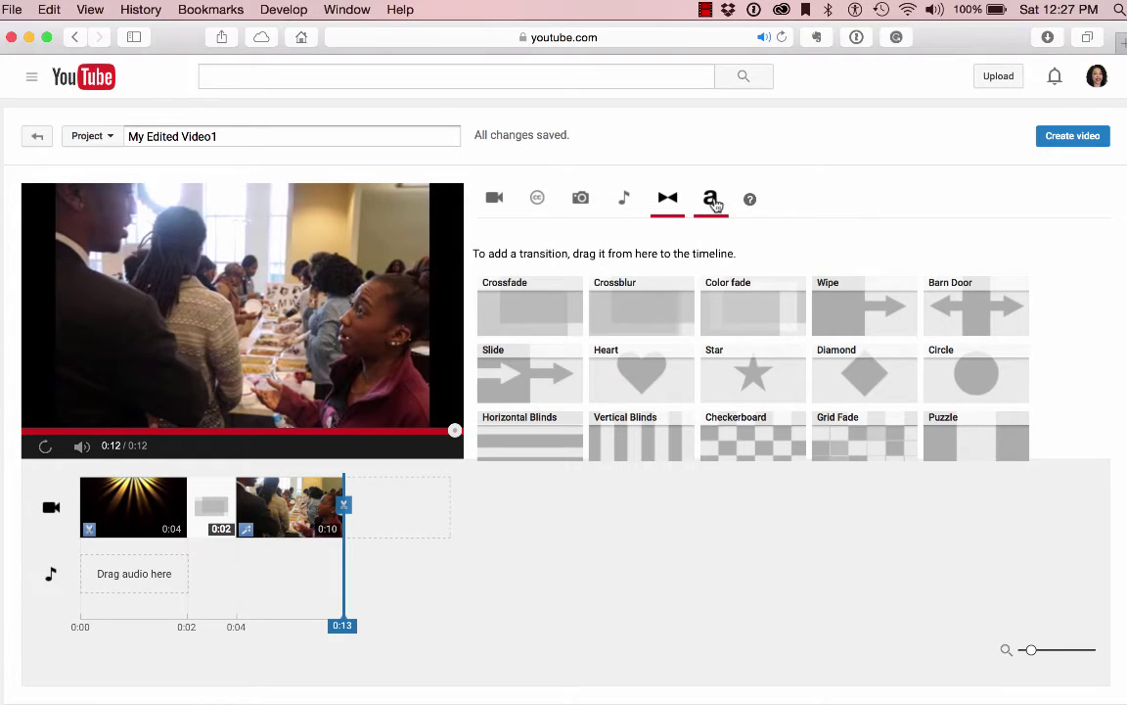
pyautogui.click(715, 203)
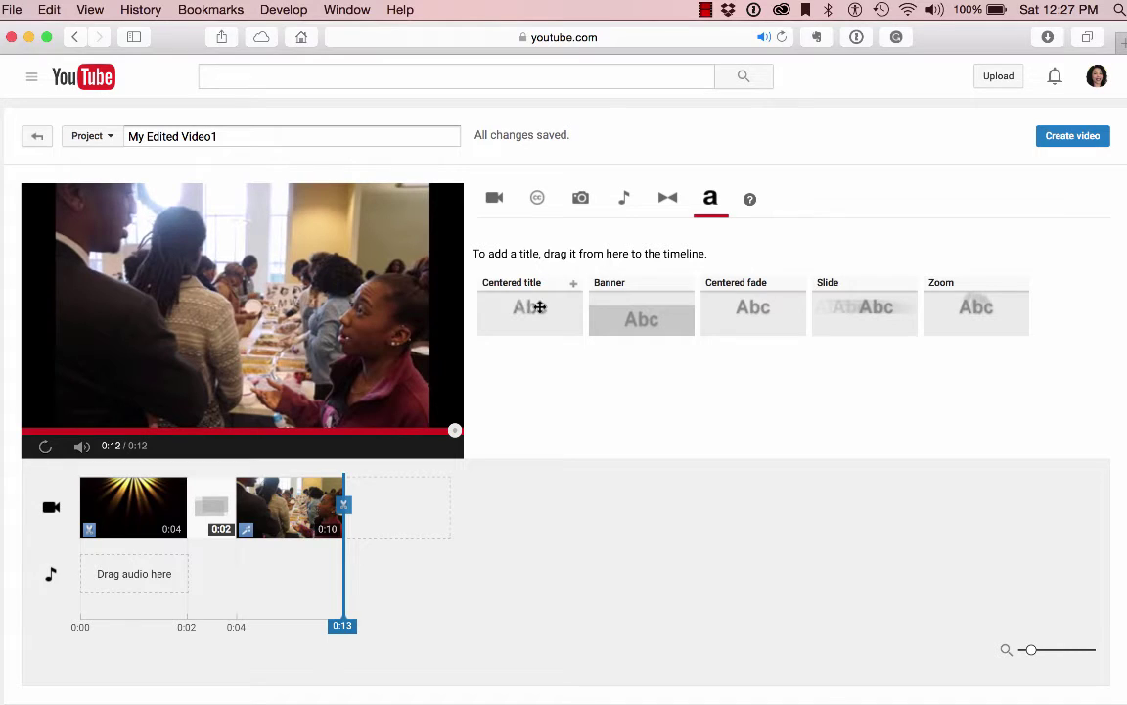
pyautogui.moveTo(539, 308); pyautogui.dragTo(134, 513)
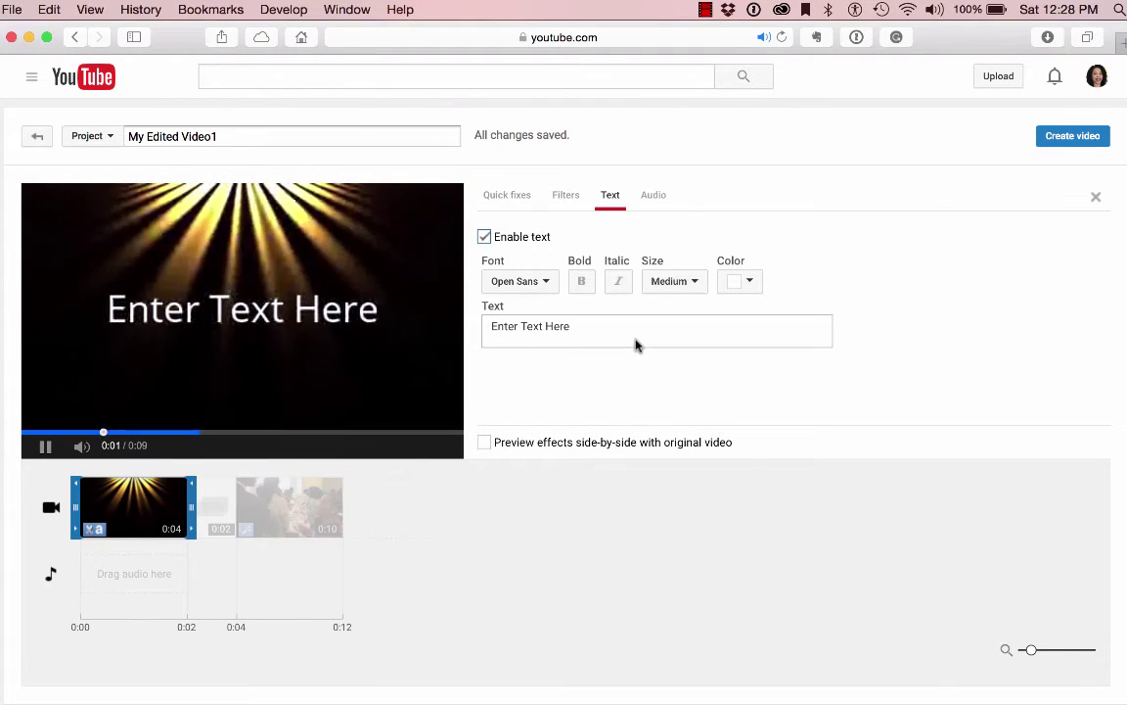
# - Change the title text to read 'Test Video for YouTube Editor1'
pyautogui.click(583, 327)
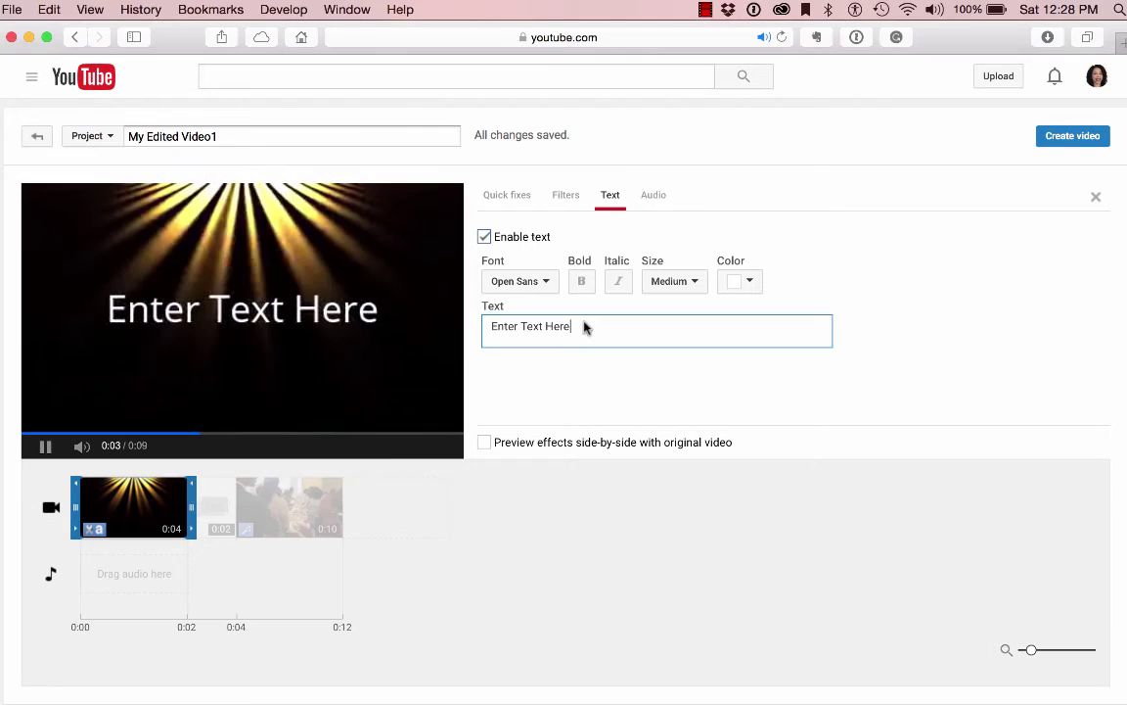
pyautogui.press('BackSpace')
pyautogui.press('BackSpace')
pyautogui.press('BackSpace')
pyautogui.press('BackSpace')
pyautogui.press('BackSpace')
pyautogui.press('BackSpace')
pyautogui.press('BackSpace')
pyautogui.press('BackSpace')
pyautogui.press('BackSpace')
pyautogui.press('BackSpace')
pyautogui.press('BackSpace')
pyautogui.press('BackSpace')
pyautogui.press('BackSpace')
pyautogui.press('BackSpace')
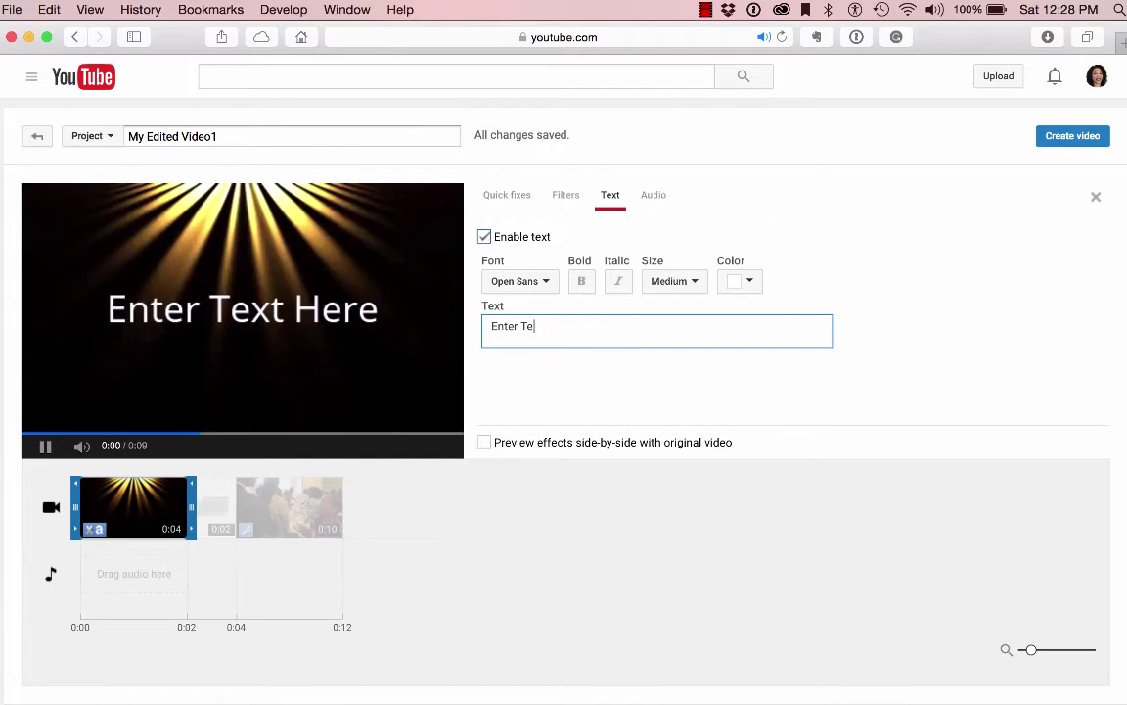
pyautogui.press('BackSpace')
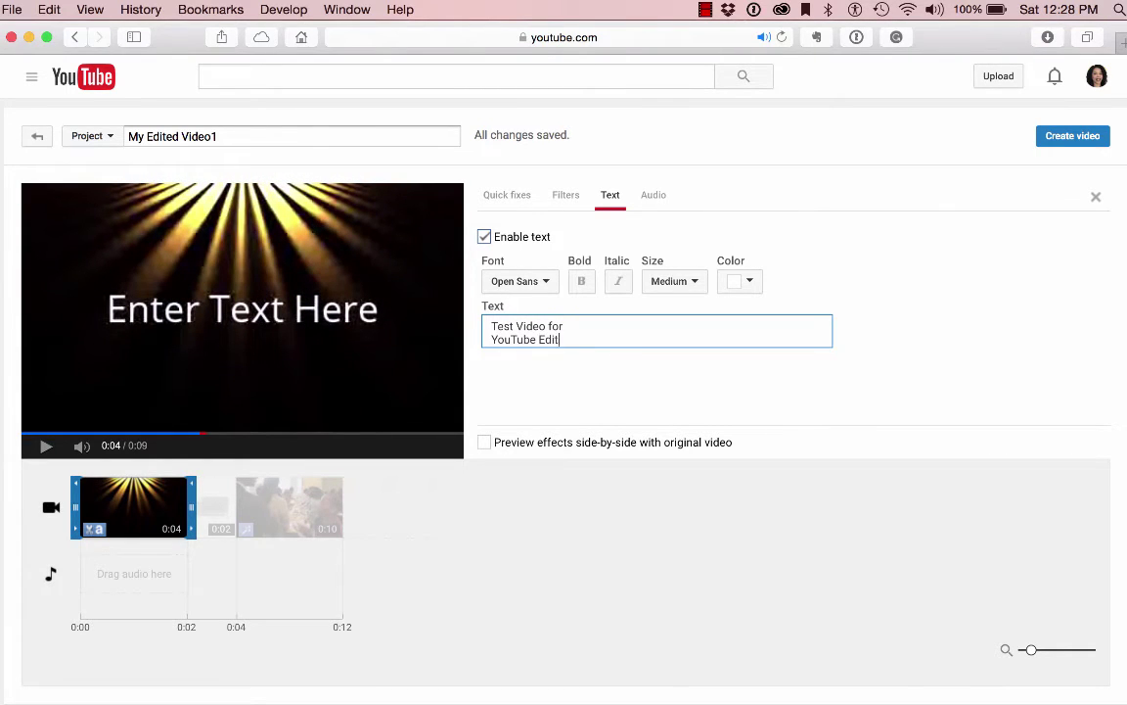
pyautogui.write('1')
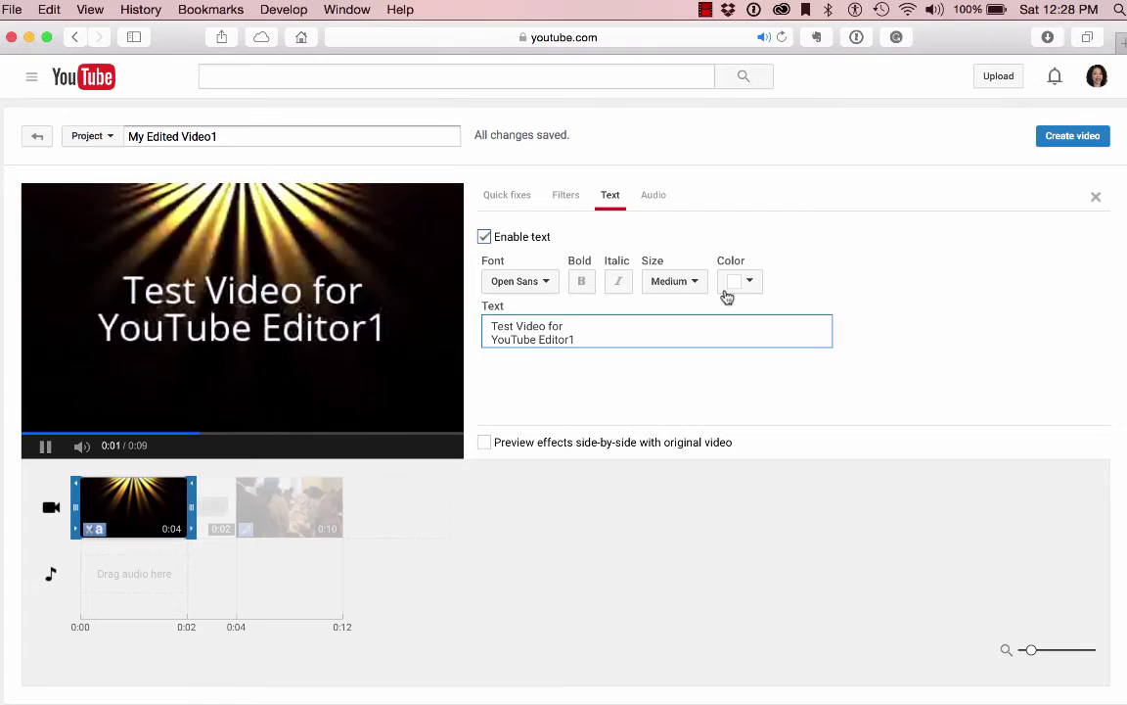
# - Make the title bold and italic, trying Small, X-Small and XX-Small before settling on Medium size
pyautogui.click(582, 282)
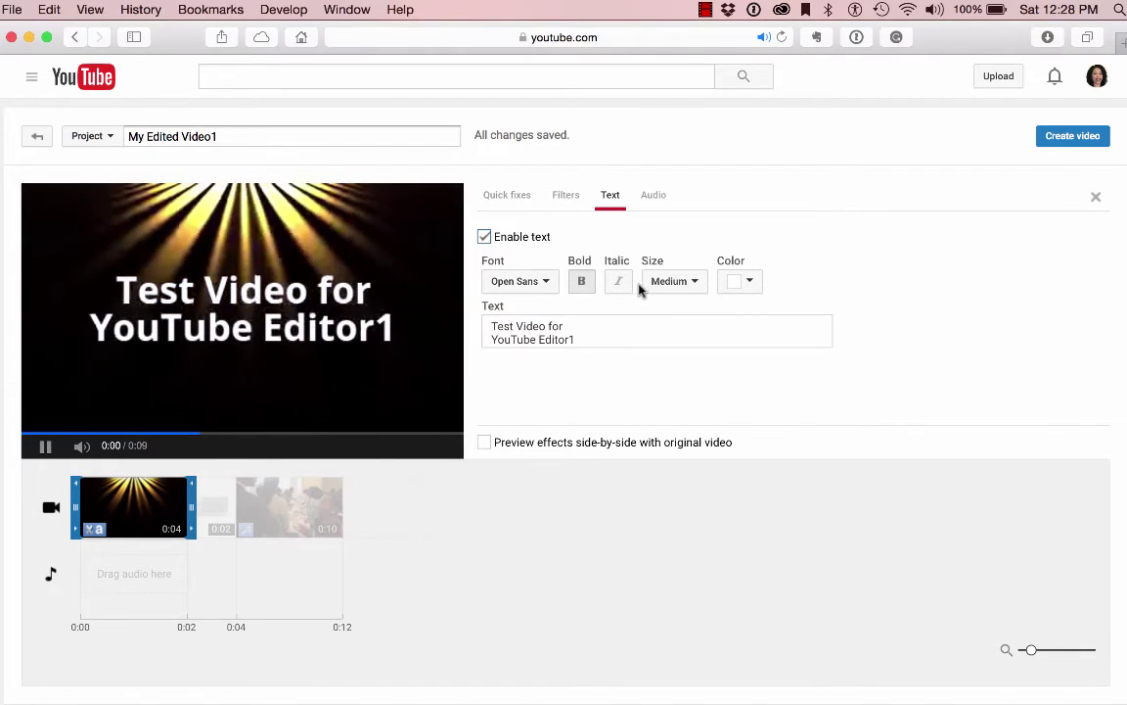
pyautogui.click(620, 286)
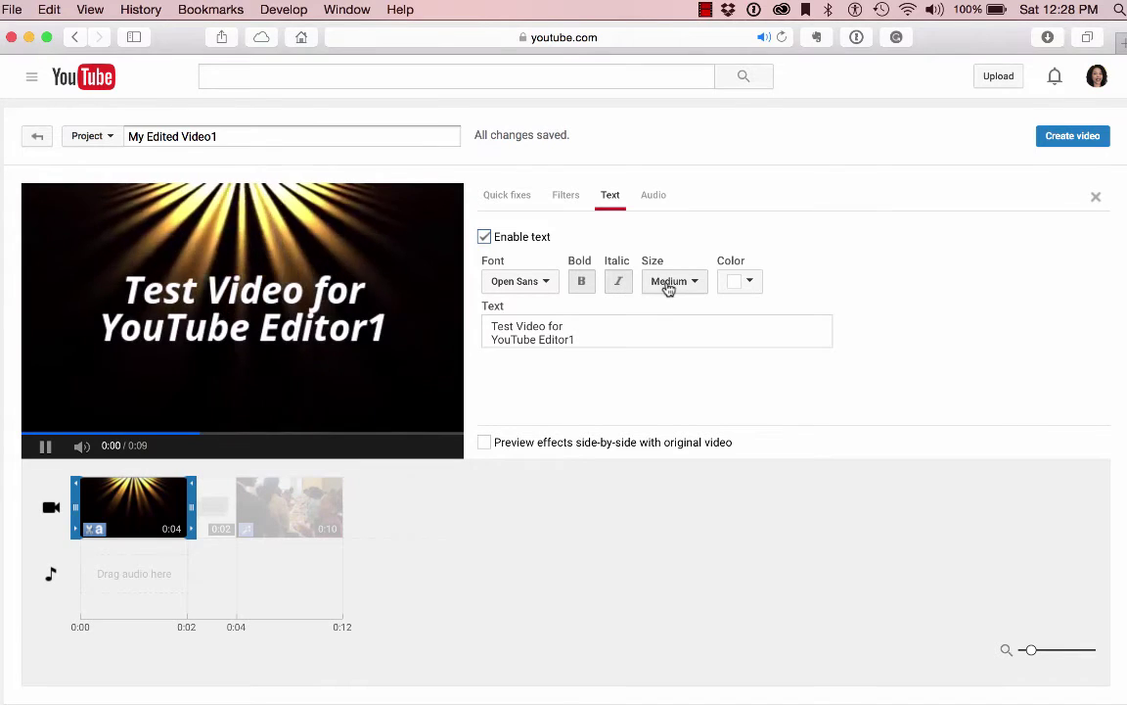
pyautogui.click(662, 285)
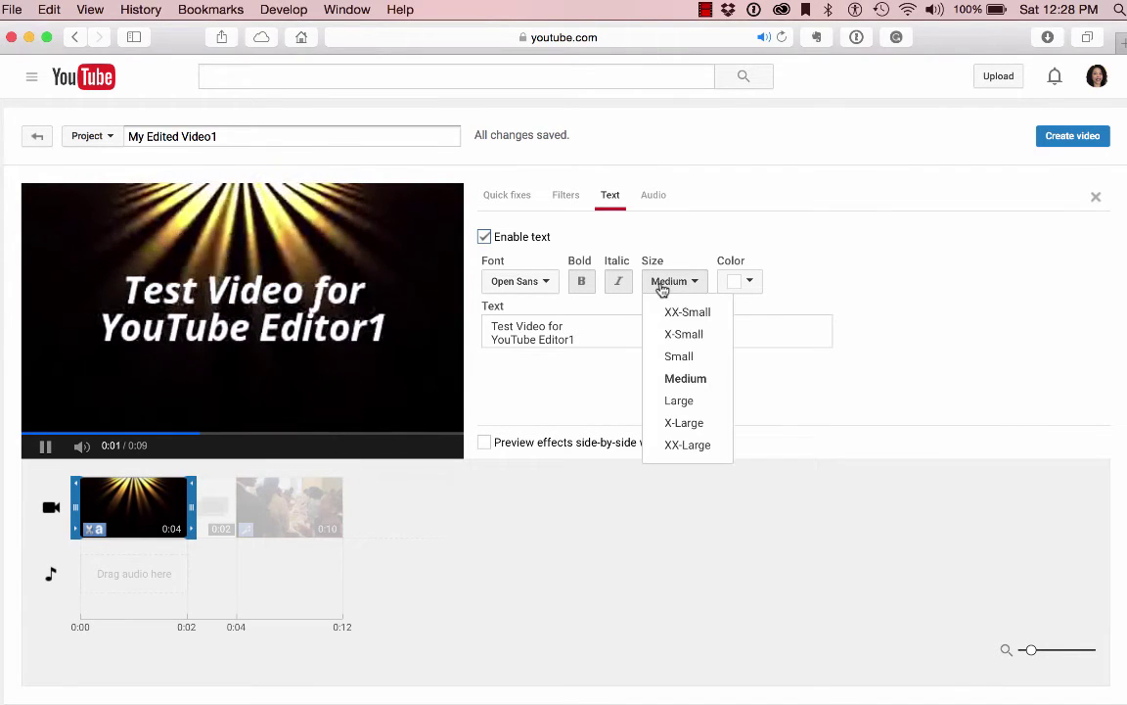
pyautogui.click(674, 356)
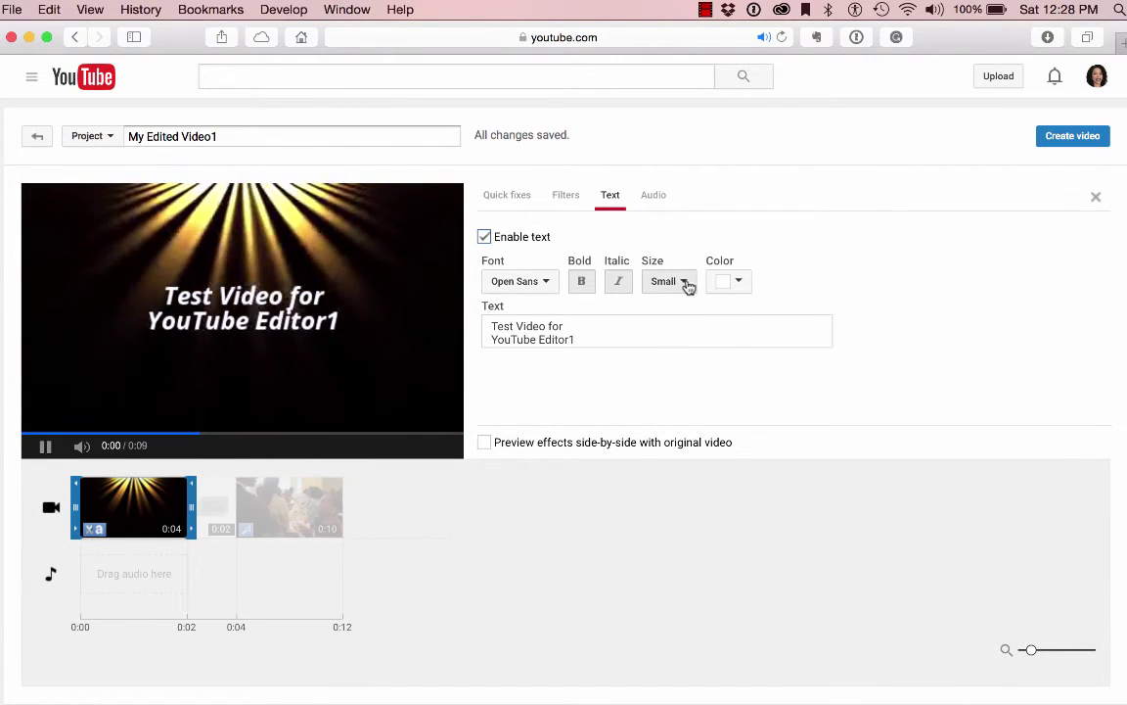
pyautogui.click(688, 286)
pyautogui.click(674, 331)
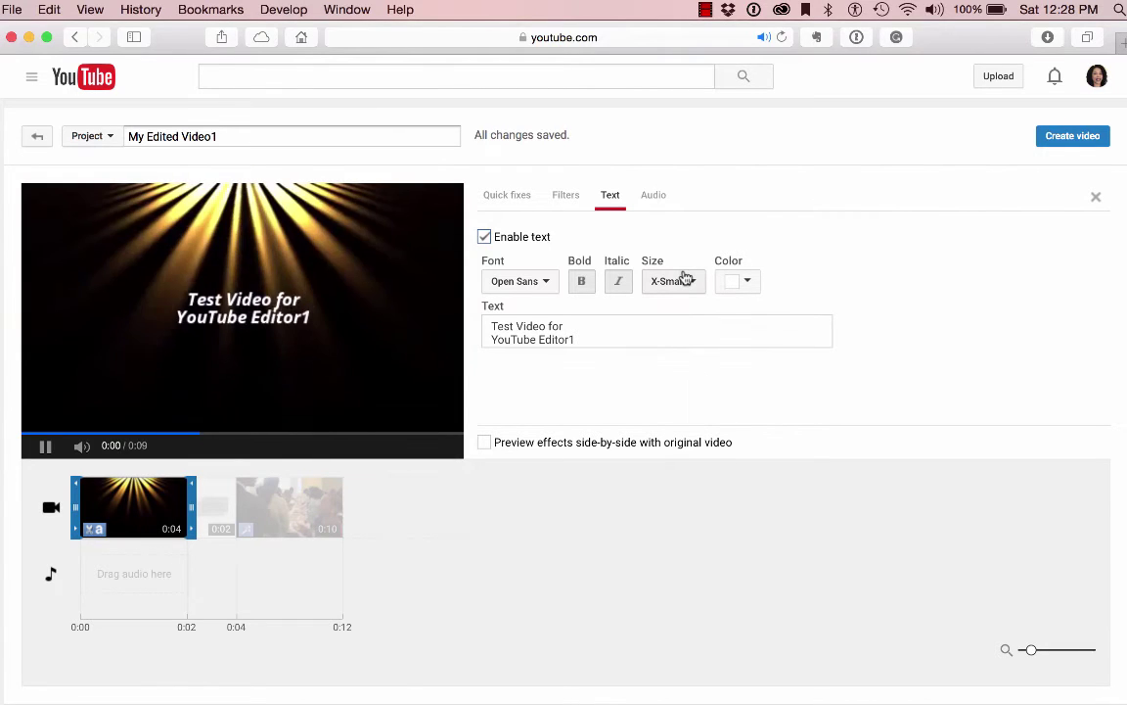
pyautogui.click(685, 284)
pyautogui.click(684, 314)
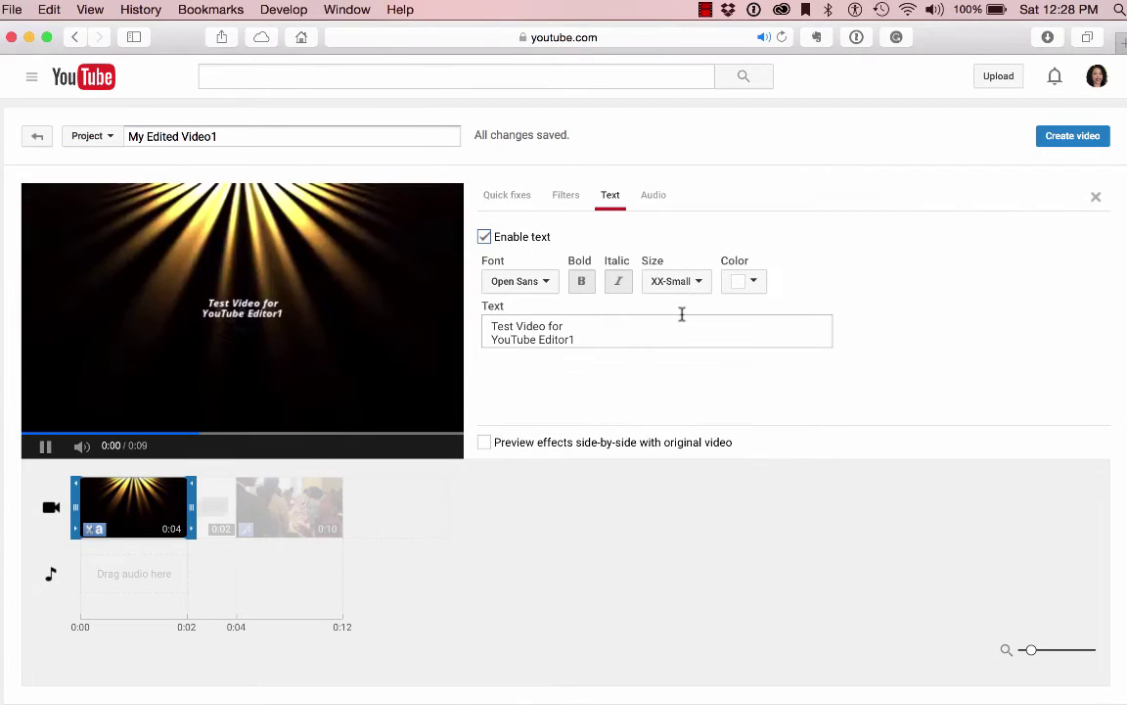
pyautogui.click(682, 282)
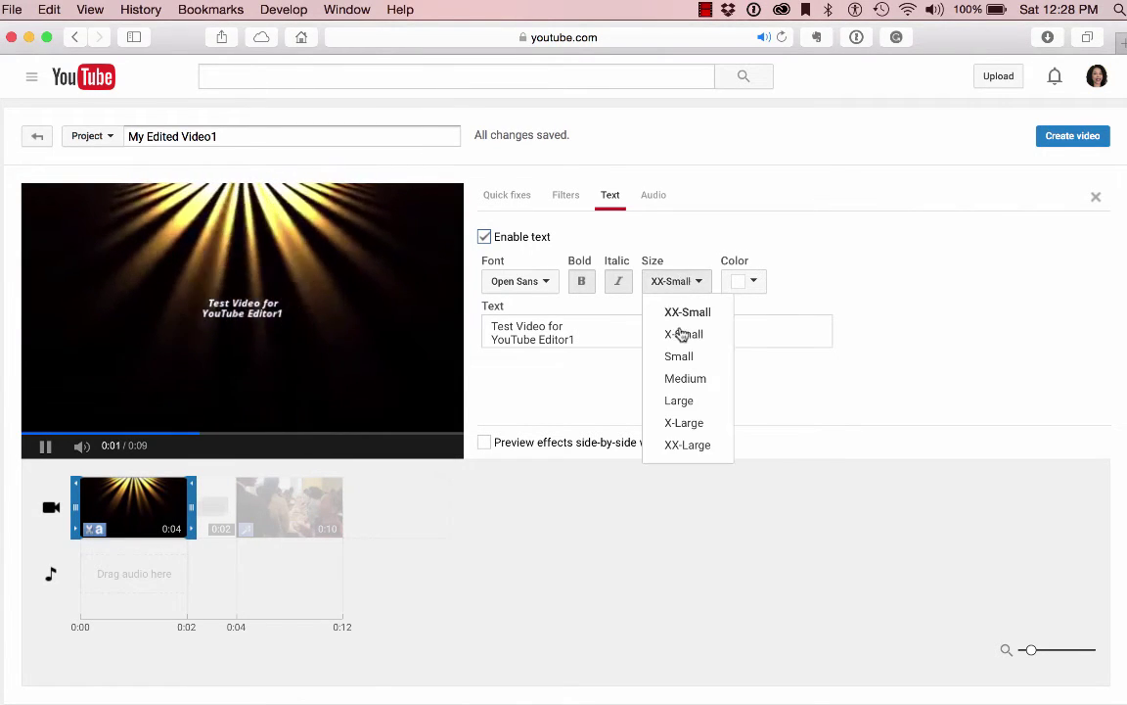
pyautogui.click(684, 382)
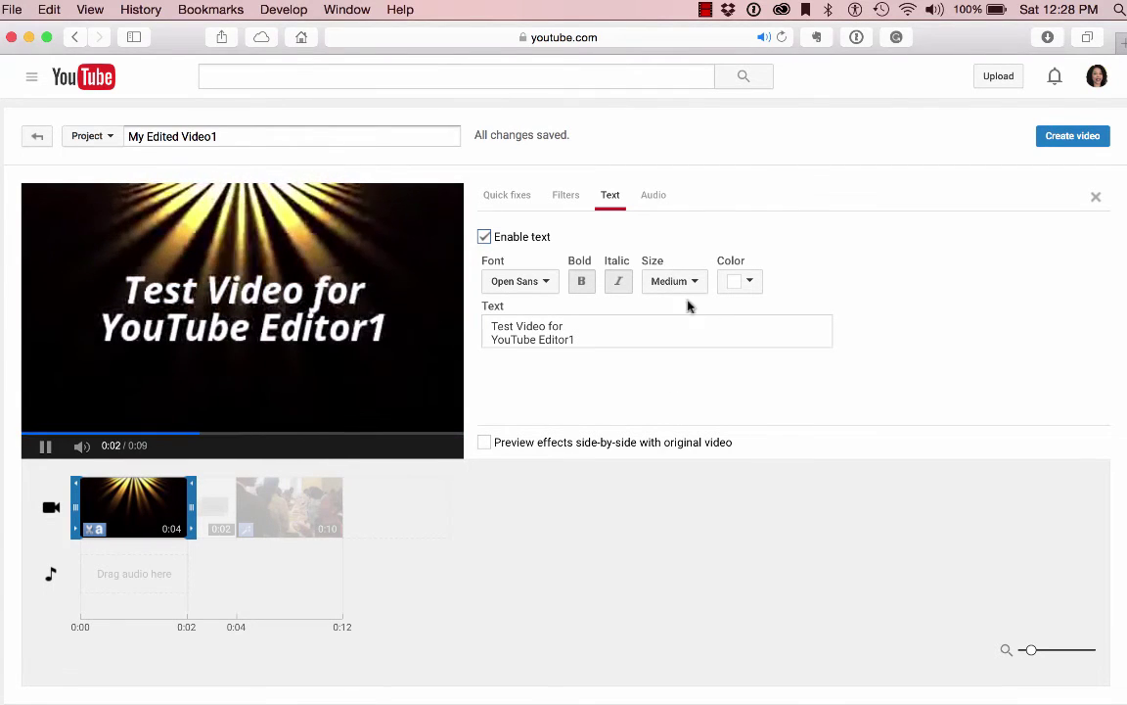
# - Keep the title colour white and close the text settings
pyautogui.click(753, 282)
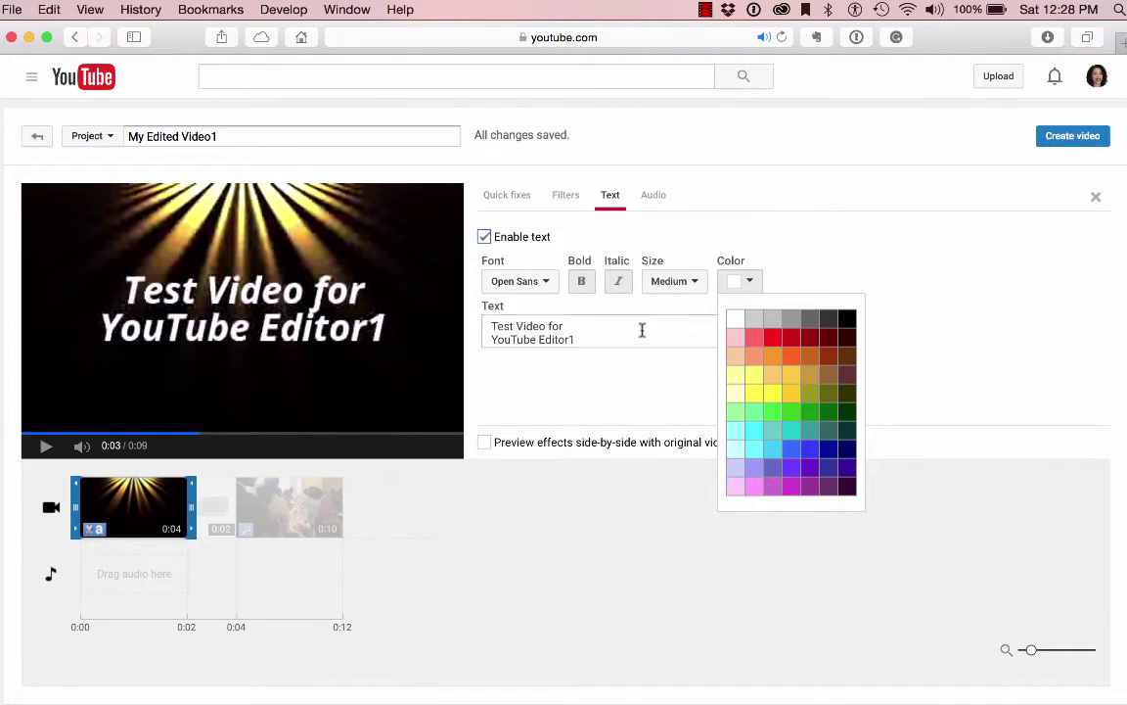
pyautogui.click(639, 336)
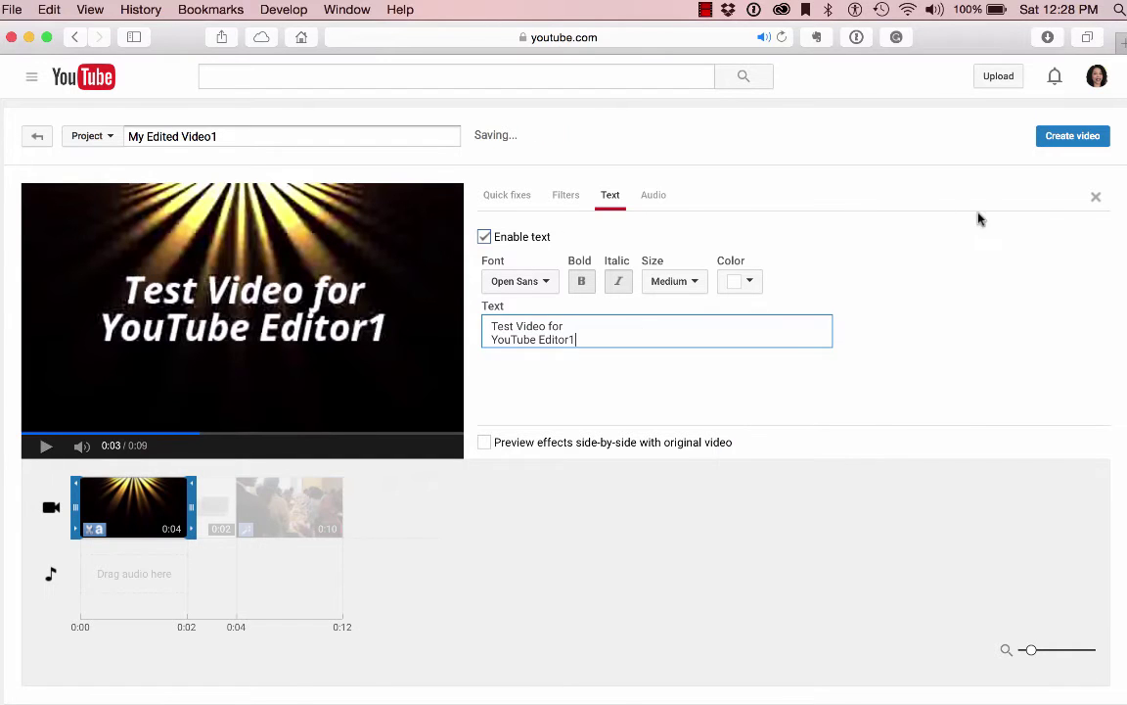
pyautogui.click(1098, 199)
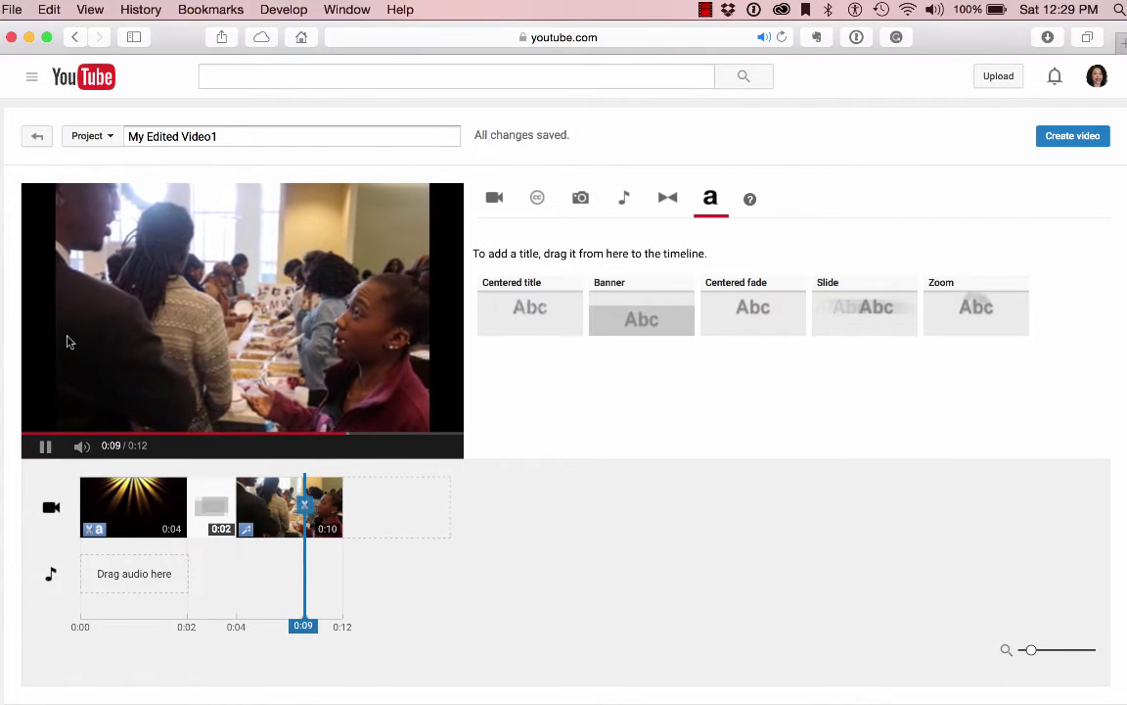
# - Append the 2:28 Taste of Culture video after the DSC00755 photo, starting at 0:12
pyautogui.click(45, 448)
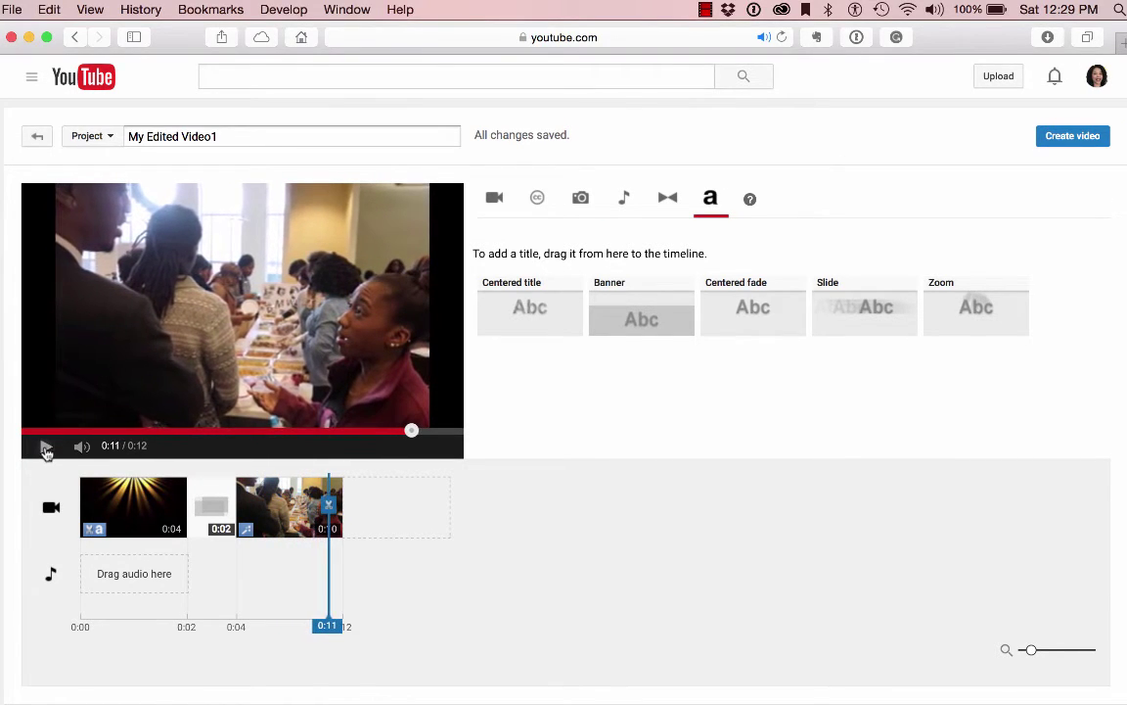
pyautogui.click(494, 204)
pyautogui.moveTo(862, 309)
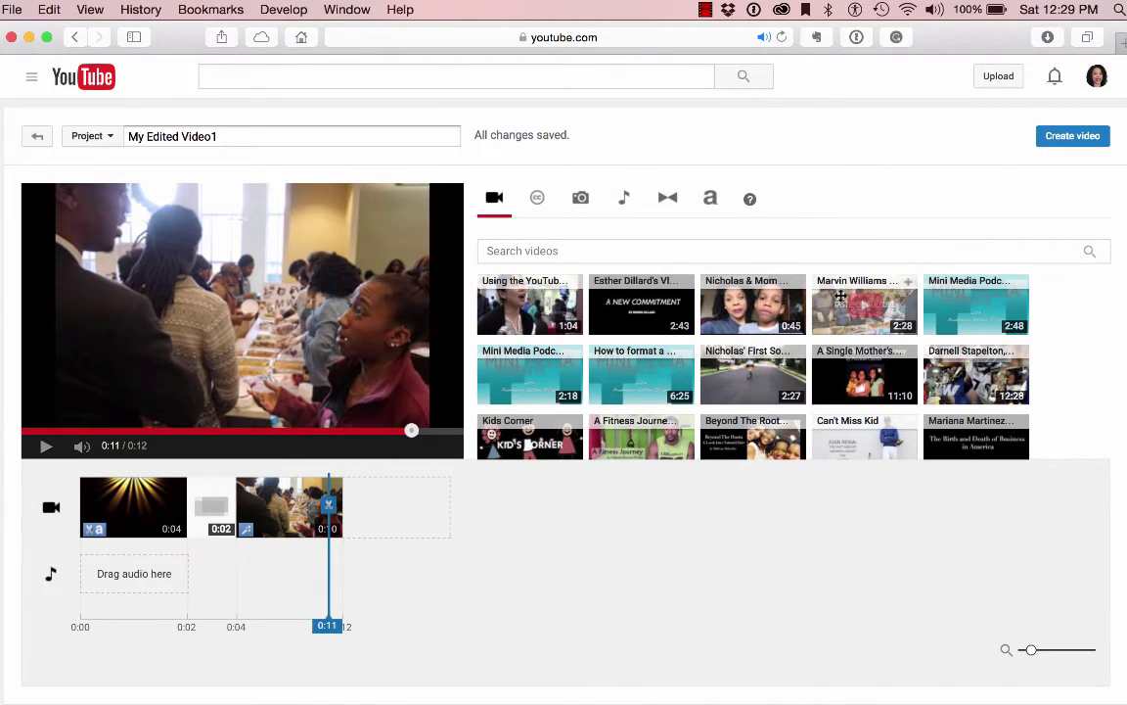
pyautogui.moveTo(841, 296); pyautogui.dragTo(404, 507)
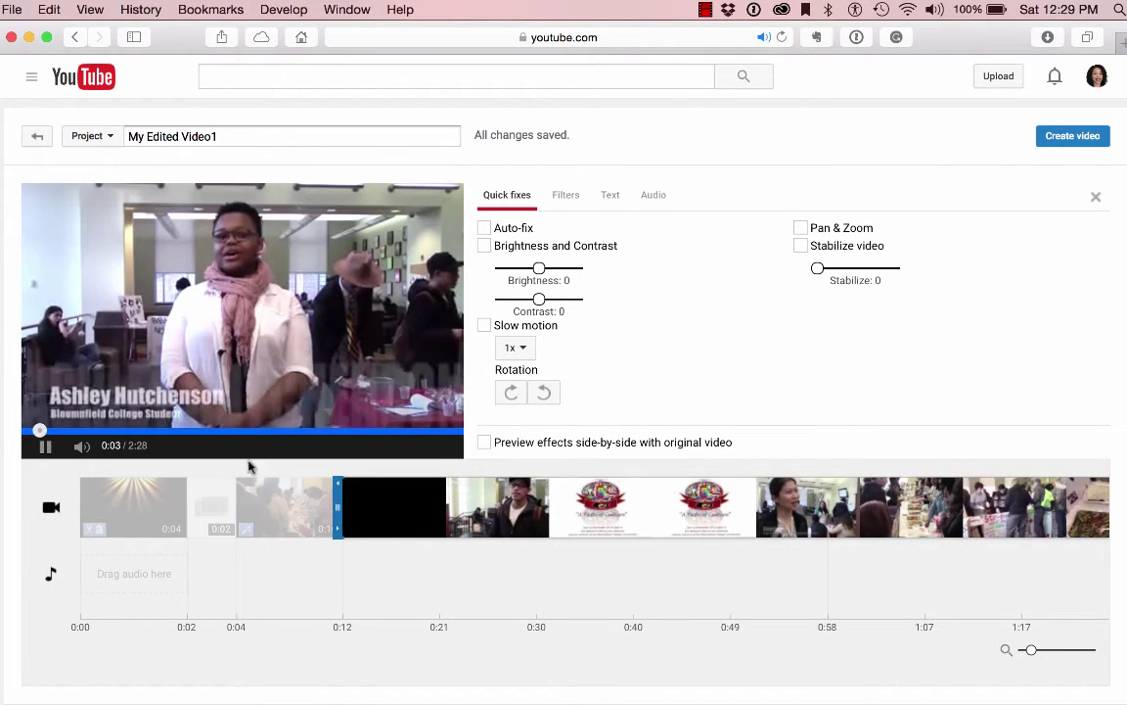
# - Trim the first 53.62 seconds off the Taste of Culture clip so it opens on buffet-line footage
pyautogui.click(45, 448)
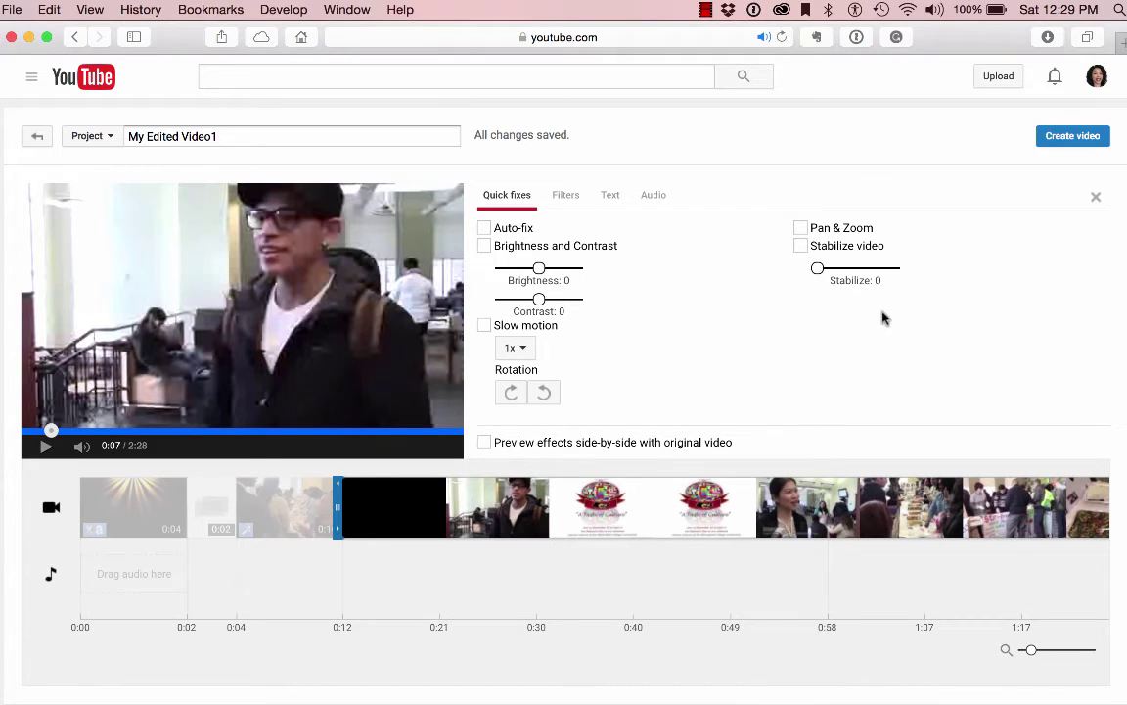
pyautogui.click(1095, 199)
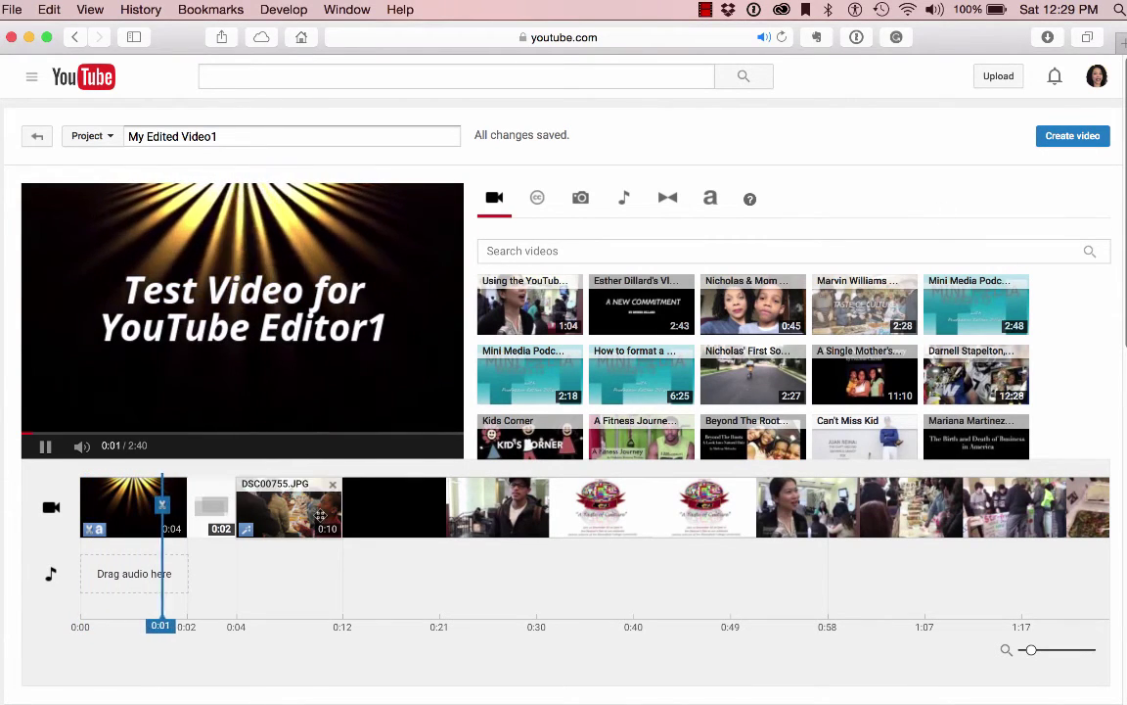
pyautogui.click(46, 448)
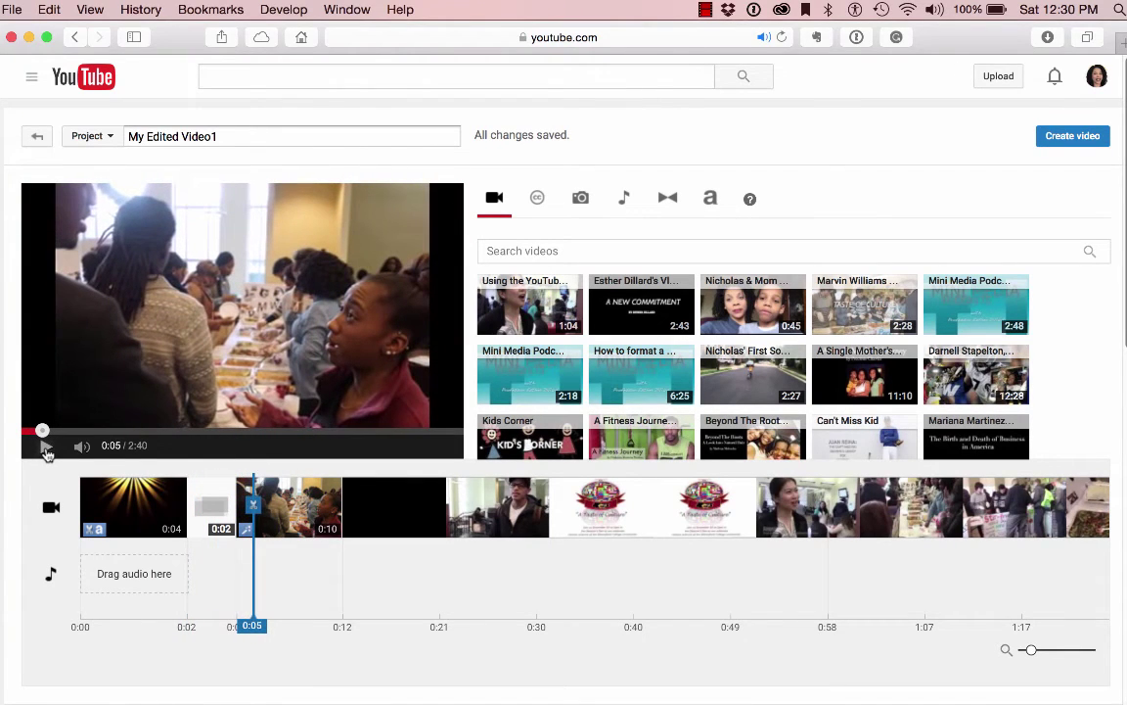
pyautogui.click(347, 505)
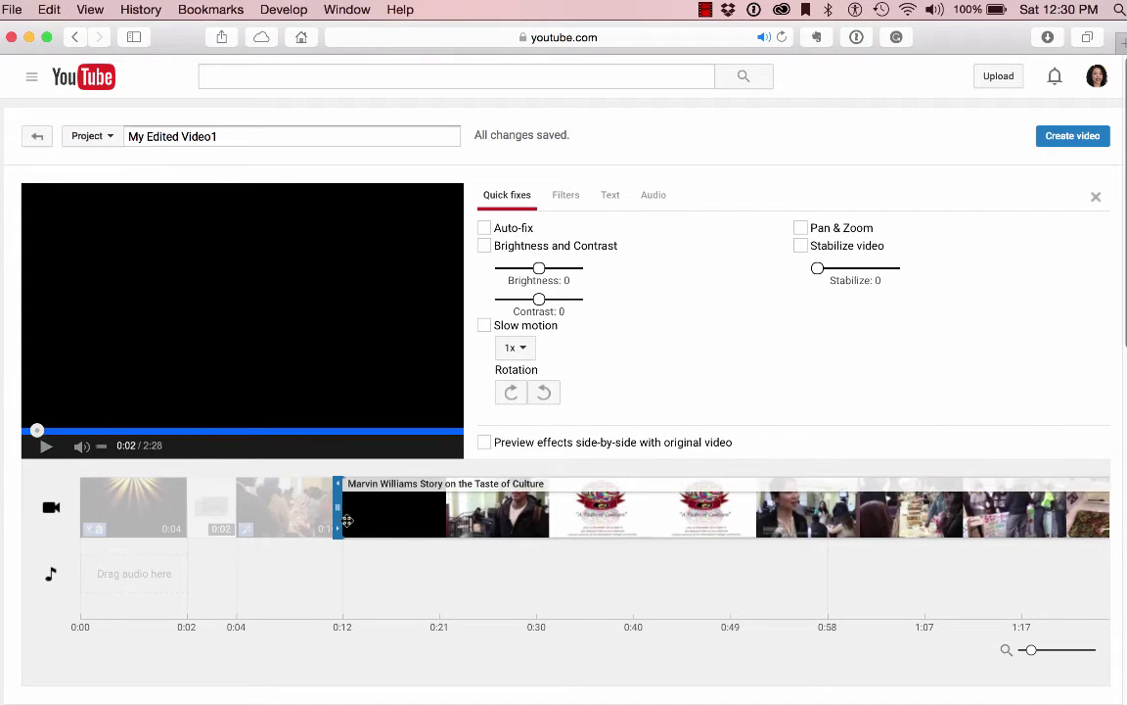
pyautogui.moveTo(345, 520); pyautogui.dragTo(892, 701)
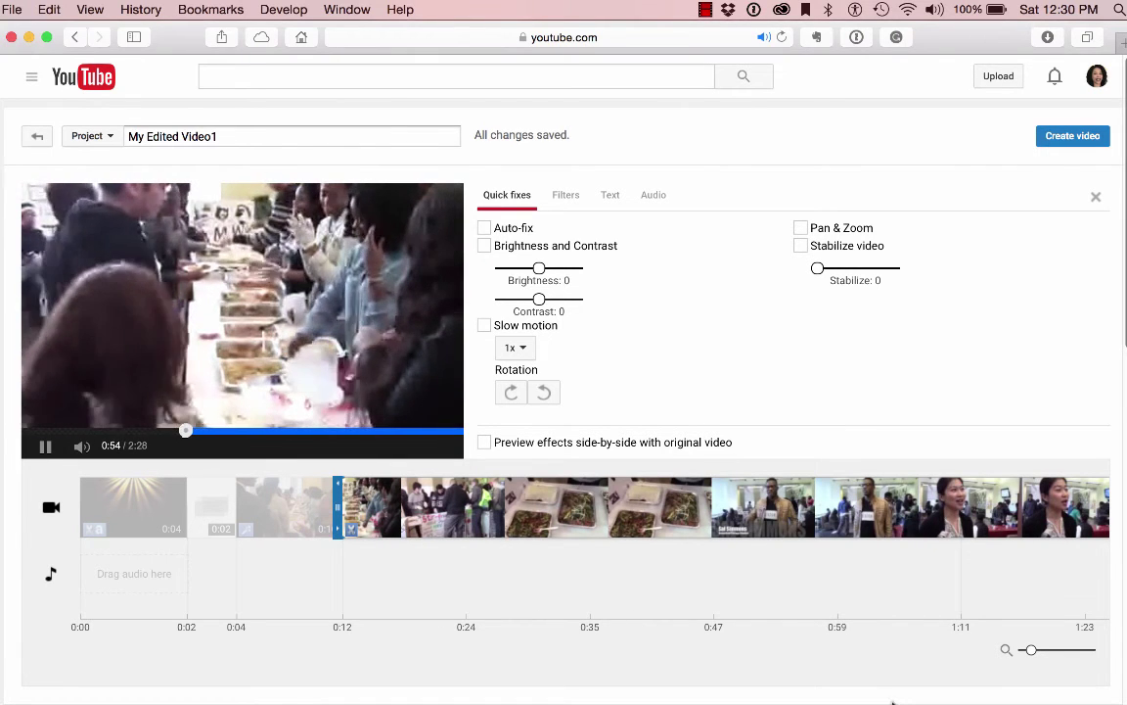
# - Split the Taste of Culture clip with the playhead set at 0:14
pyautogui.click(45, 447)
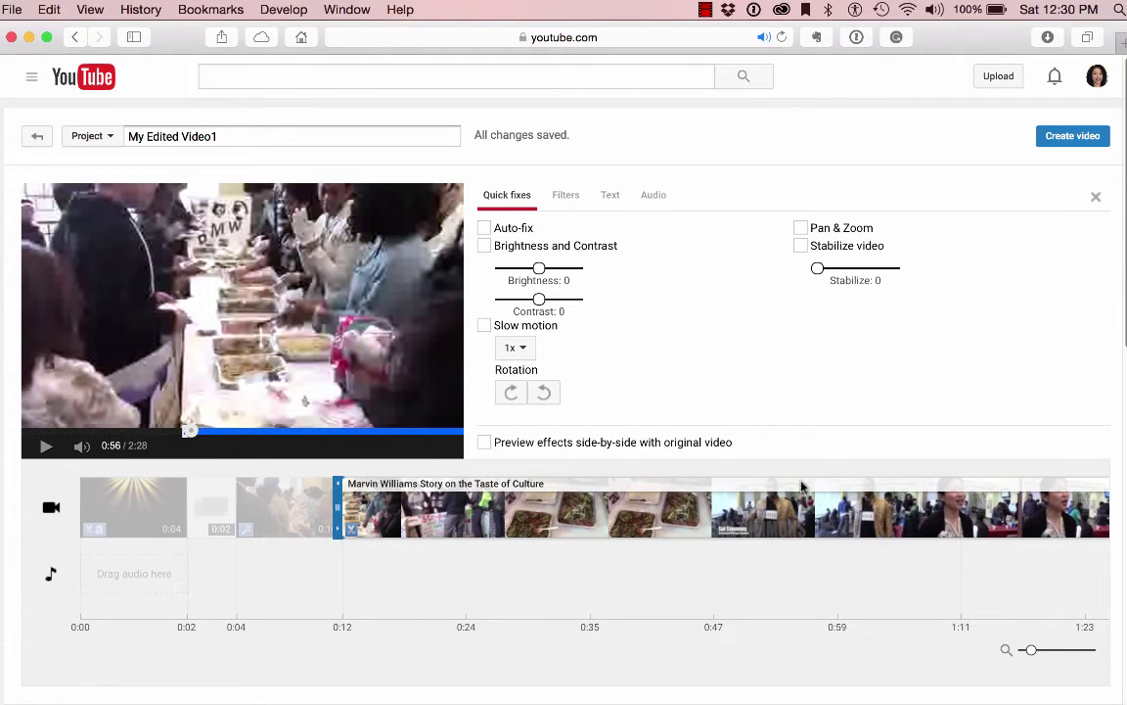
pyautogui.click(1098, 200)
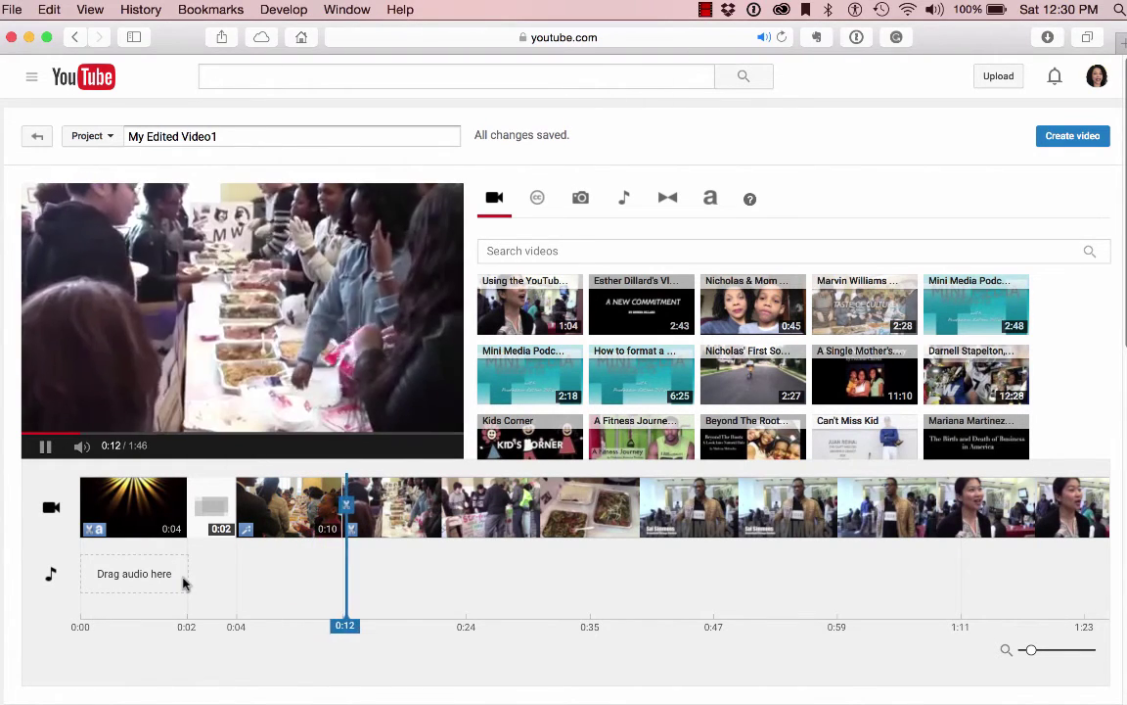
pyautogui.click(46, 447)
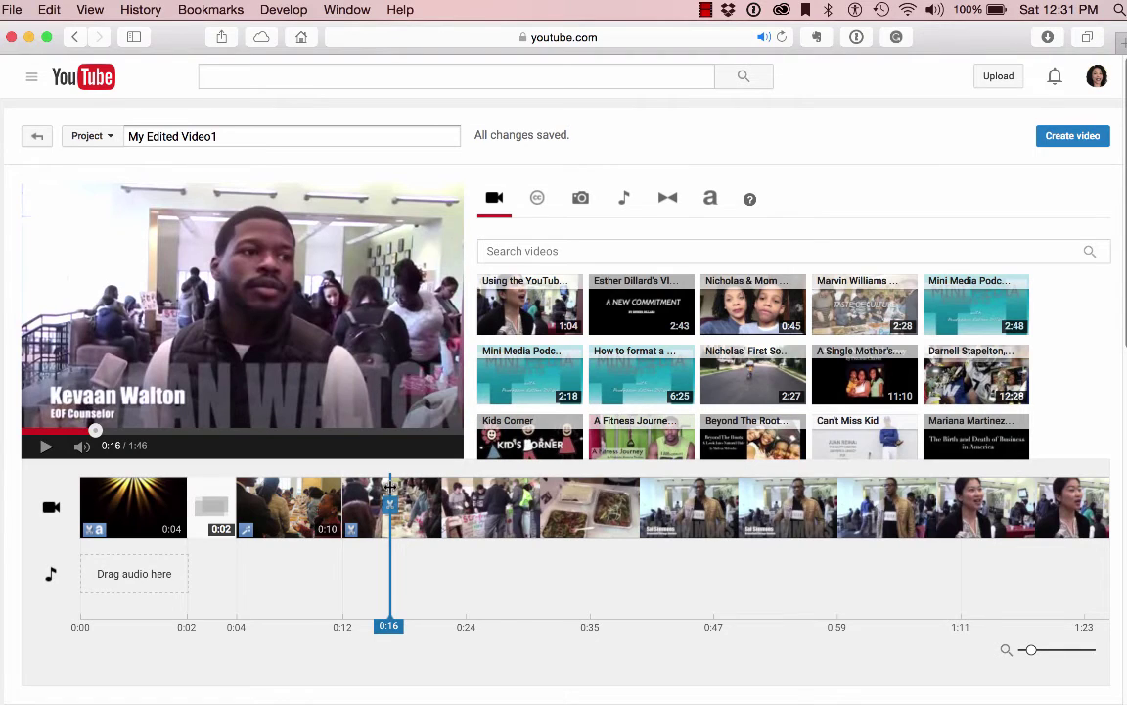
pyautogui.moveTo(388, 487); pyautogui.dragTo(360, 488)
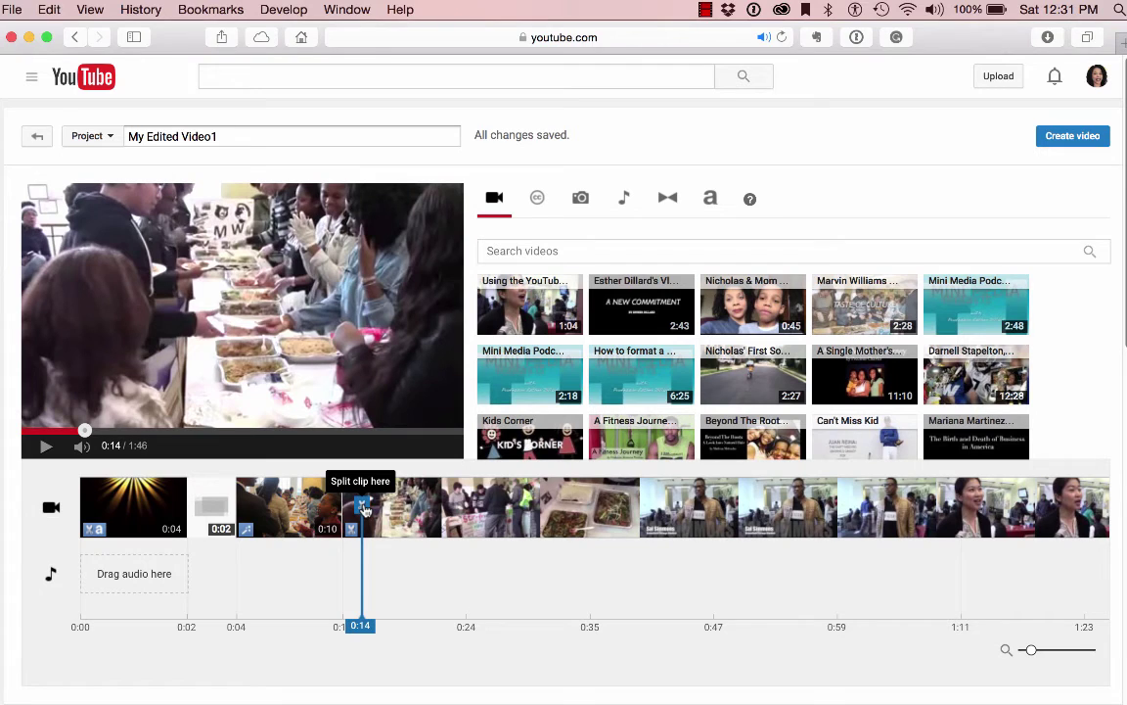
pyautogui.click(364, 507)
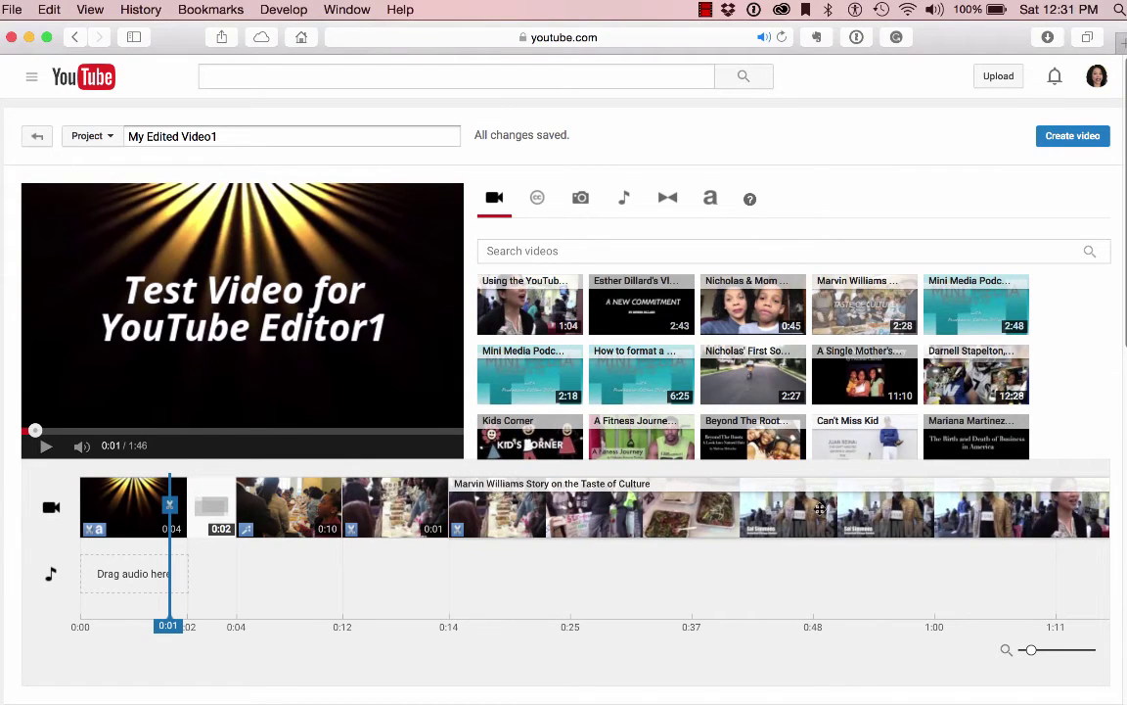
# - Delete the 1:32 leftover part of the Taste of Culture video
pyautogui.hscroll(5, 1071, 501)
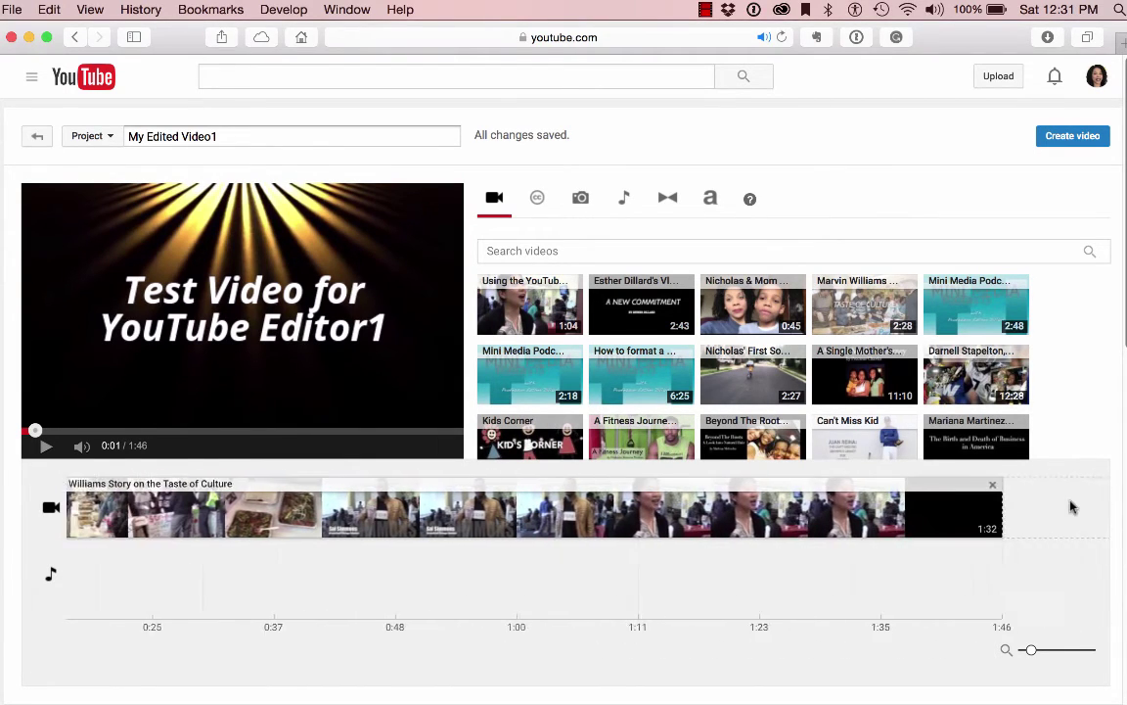
pyautogui.click(993, 489)
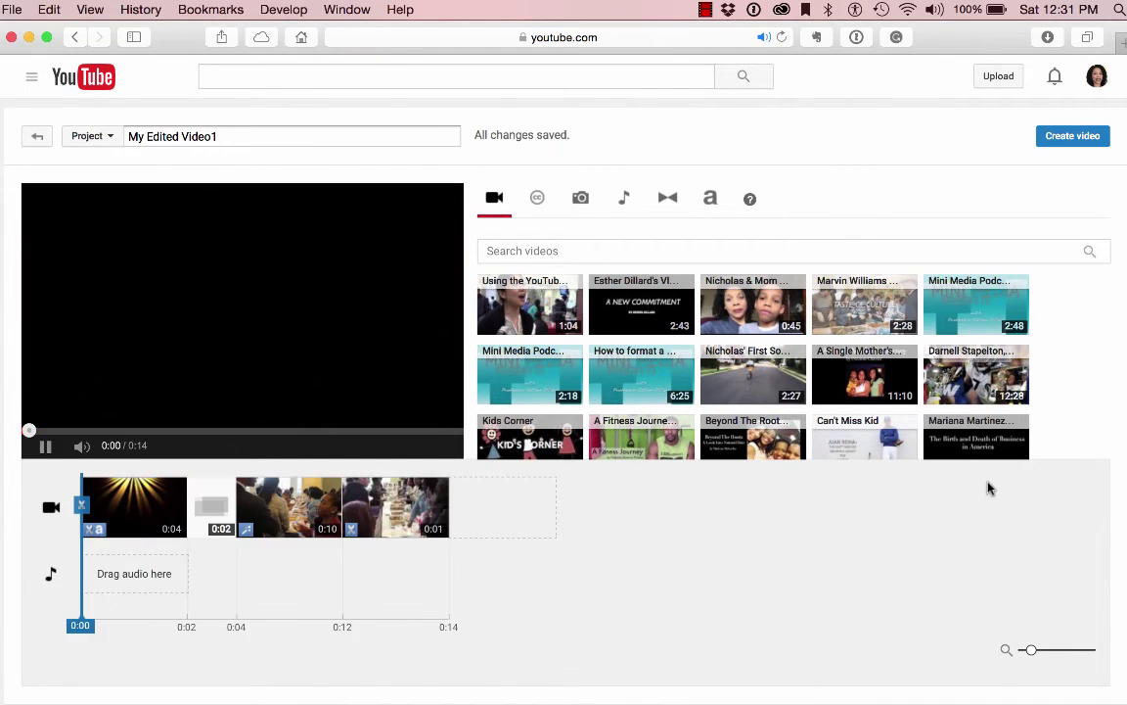
pyautogui.click(43, 448)
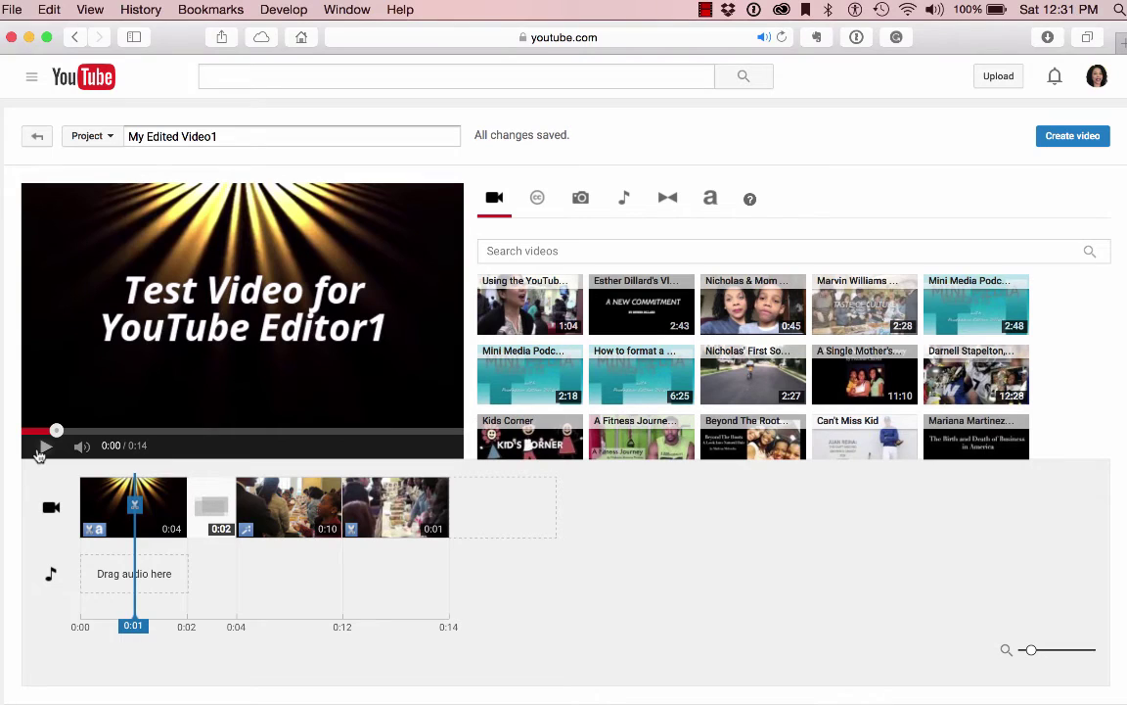
# - Extend the kept student clip to 6 seconds and set its volume to zero
pyautogui.click(370, 504)
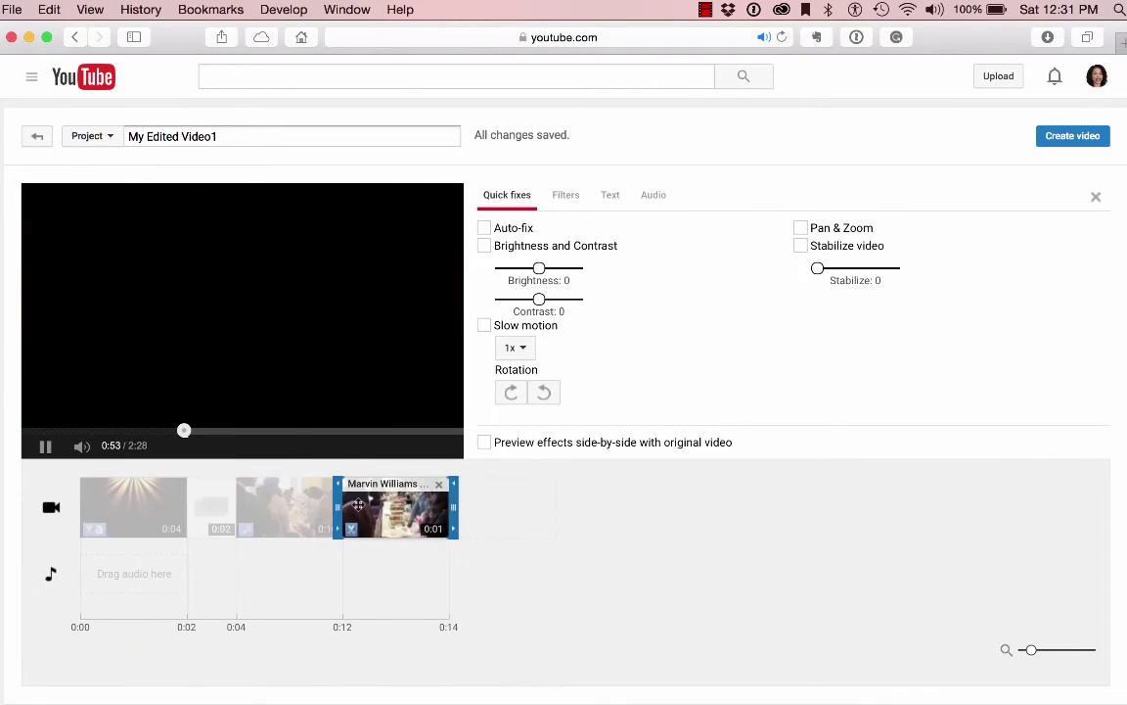
pyautogui.moveTo(338, 509); pyautogui.dragTo(312, 517)
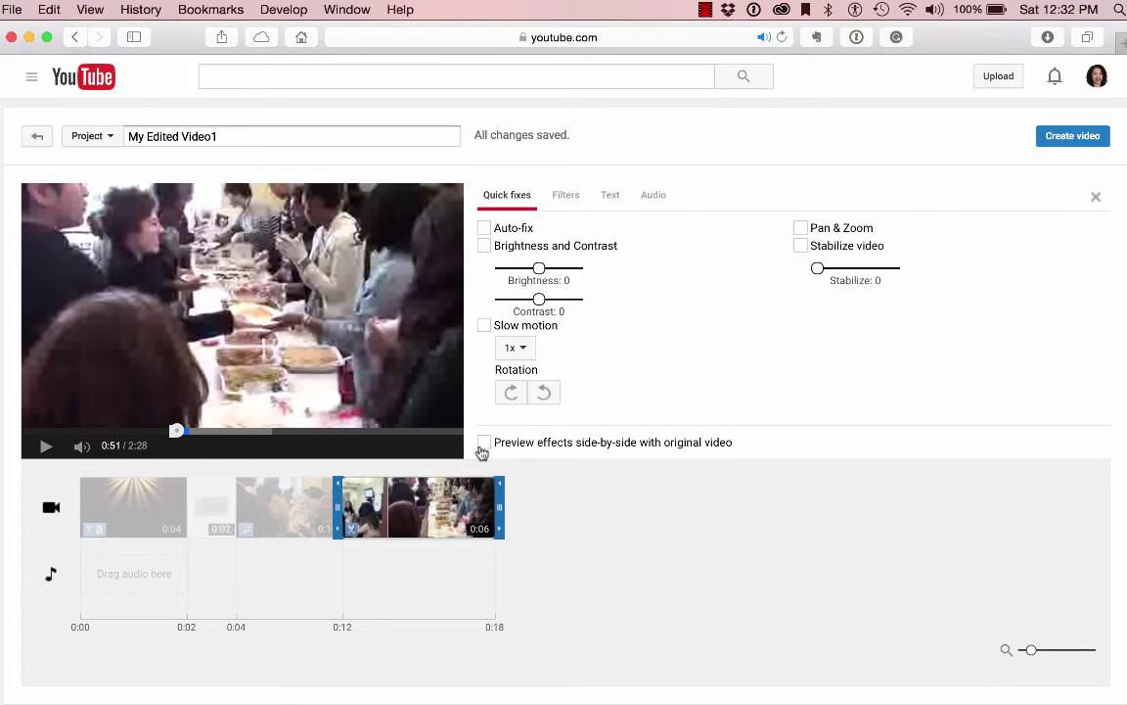
pyautogui.click(658, 198)
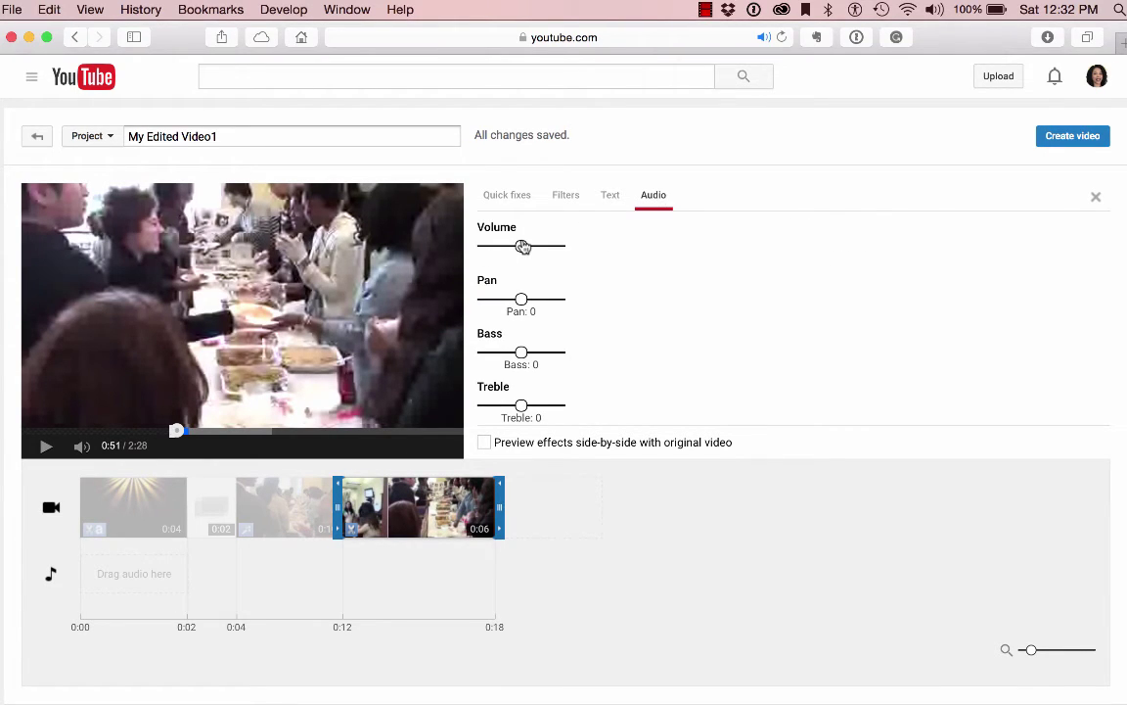
pyautogui.click(341, 252)
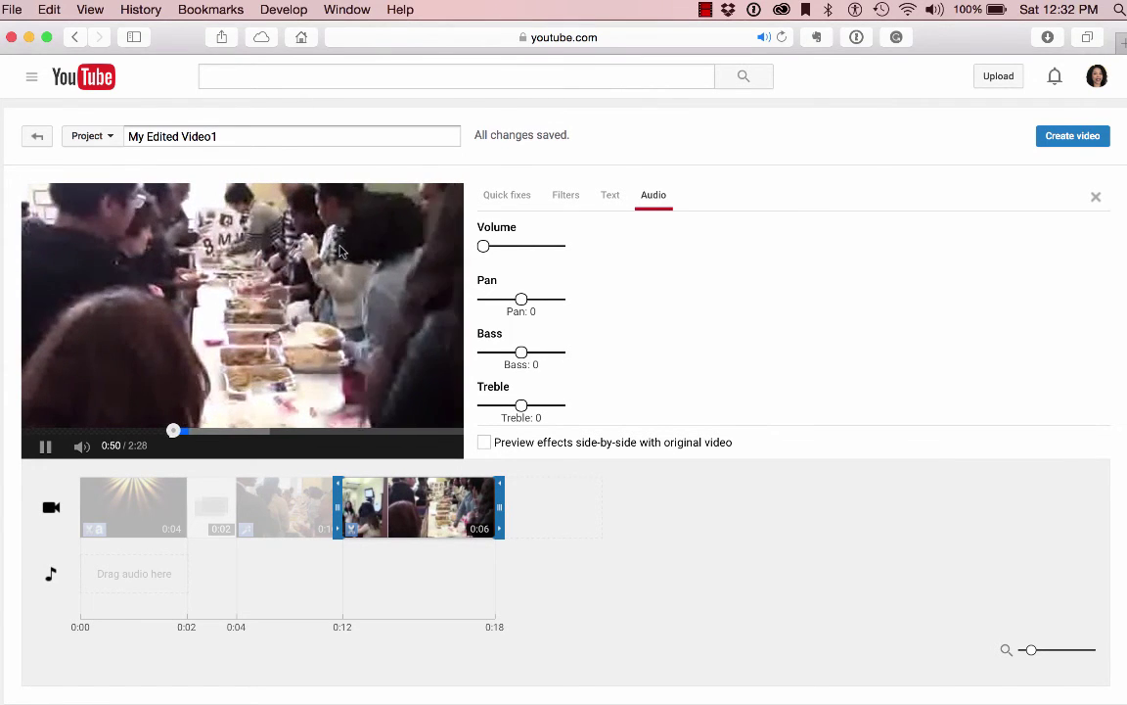
# - Insert a Crossfade between the DSC00755 photo and the student clip, then preview the project
pyautogui.click(1097, 201)
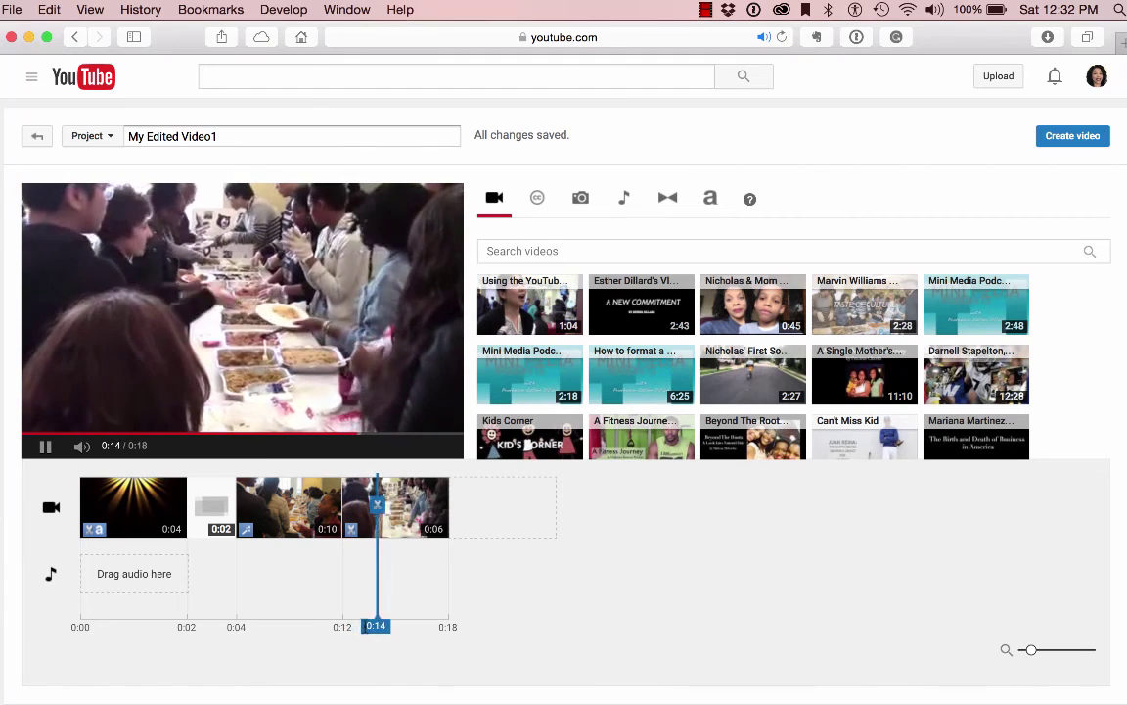
pyautogui.click(46, 447)
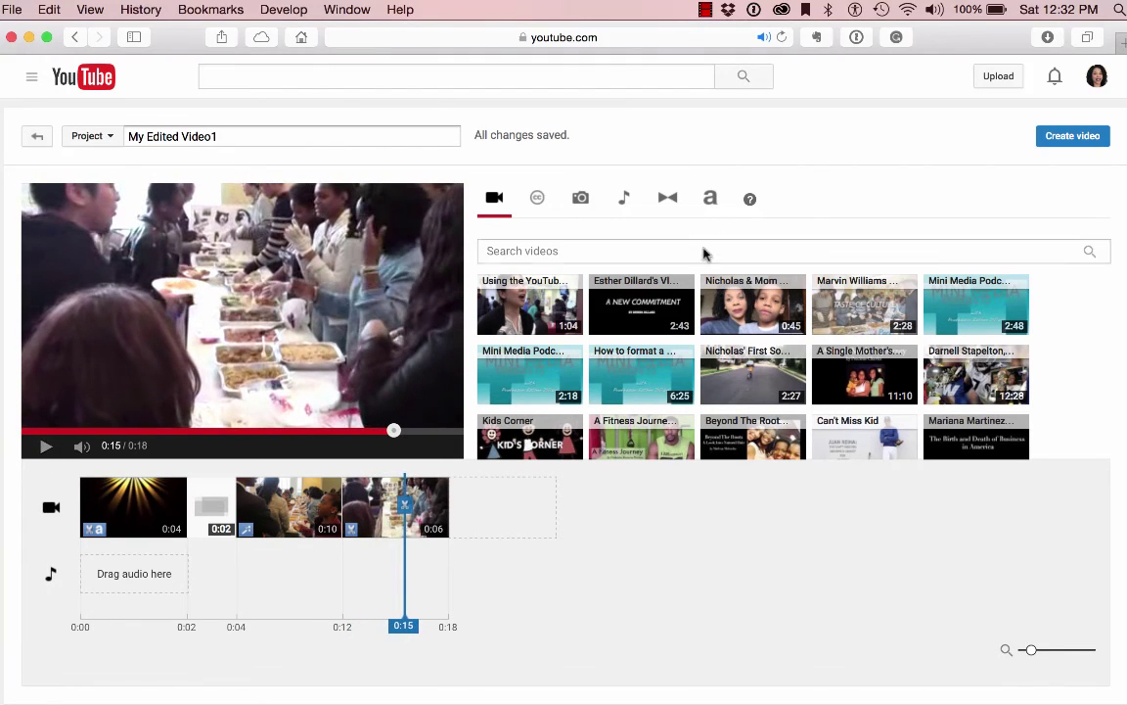
pyautogui.click(675, 203)
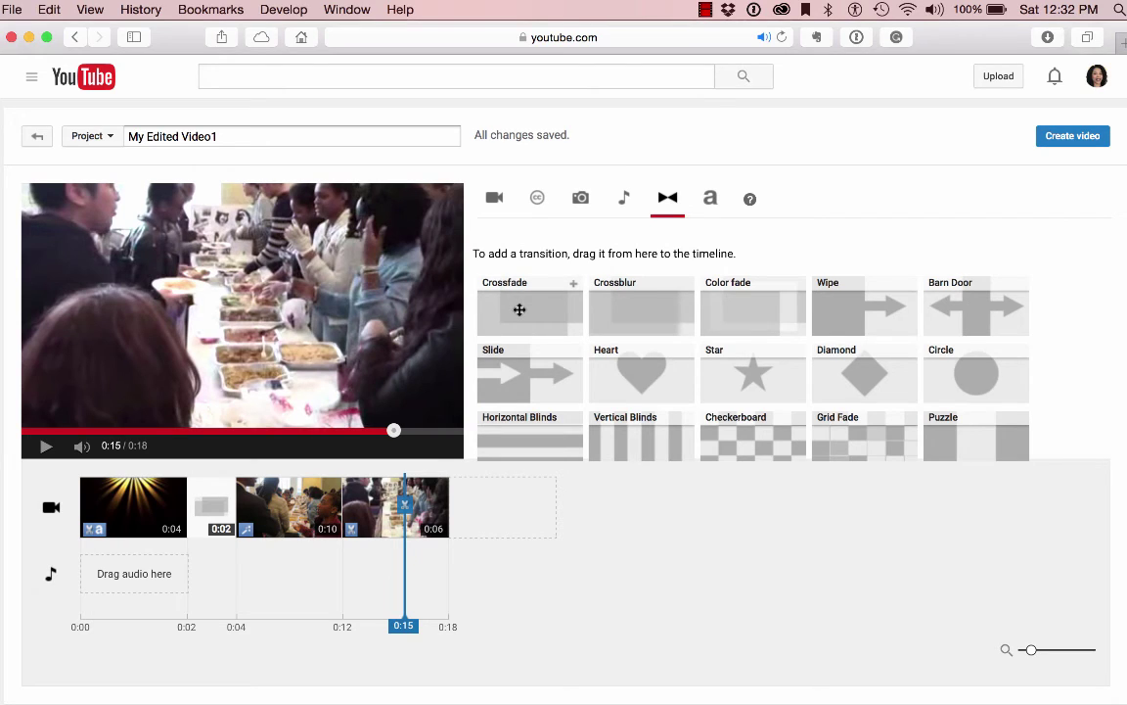
pyautogui.moveTo(519, 309); pyautogui.dragTo(354, 516)
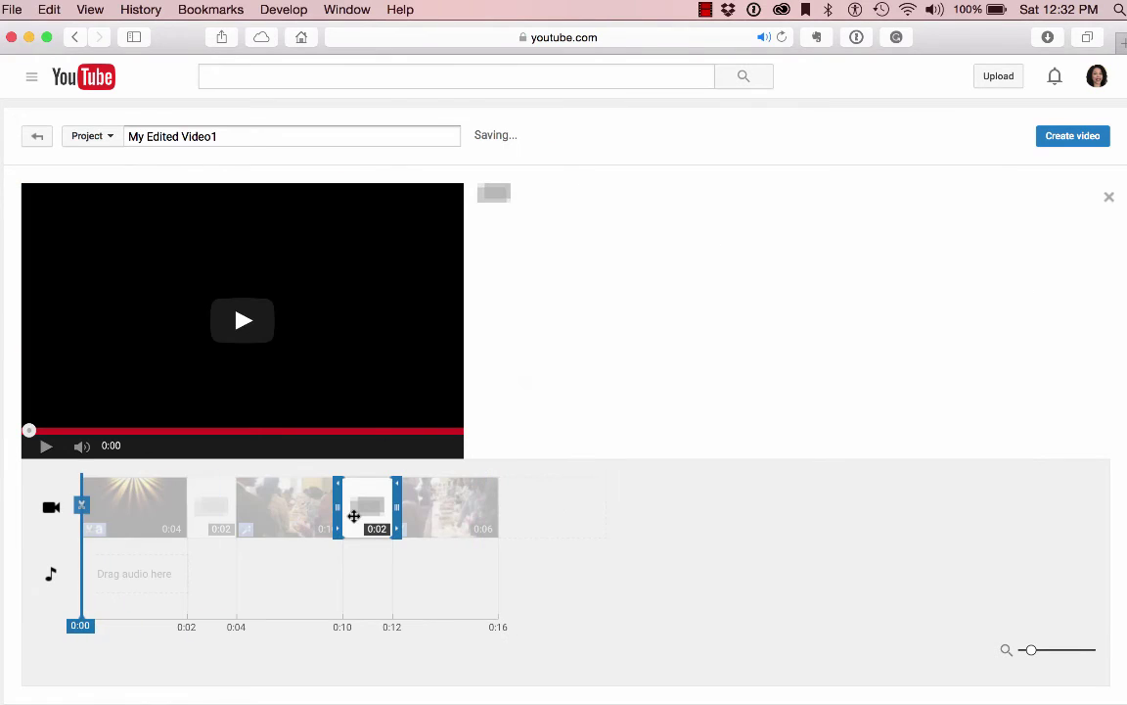
pyautogui.press('space')
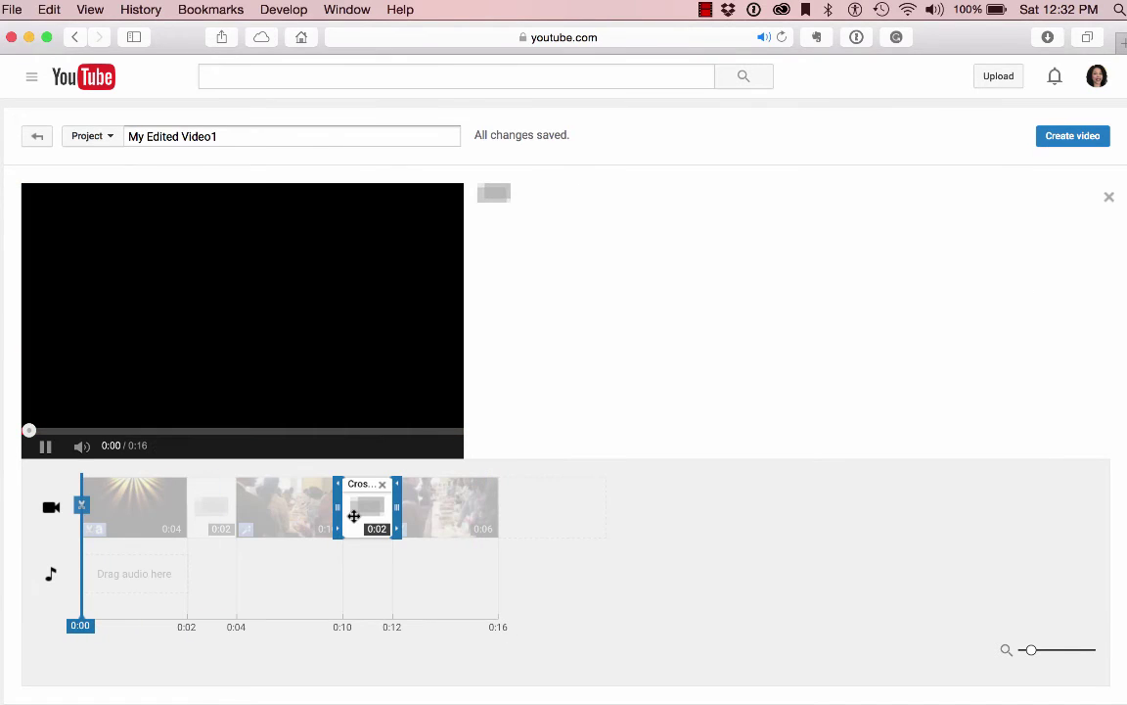
pyautogui.click(1107, 200)
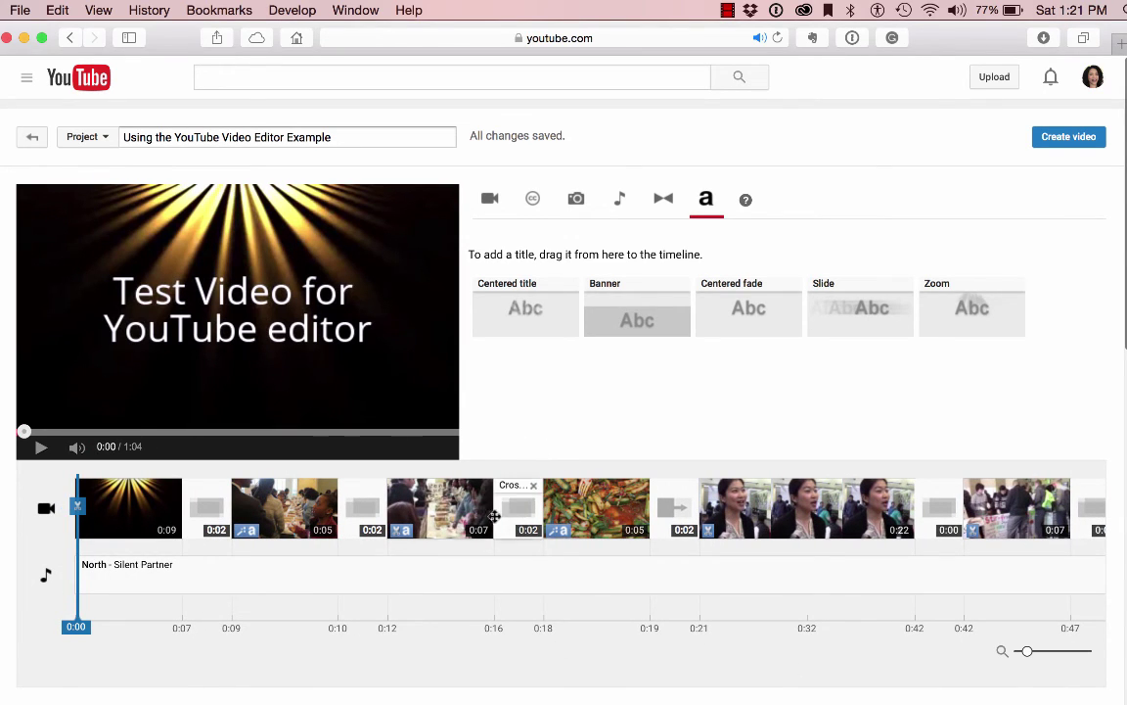
# - Play the 1:04 'Using the YouTube Video Editor Example' project through to The End
pyautogui.moveTo(279, 509)
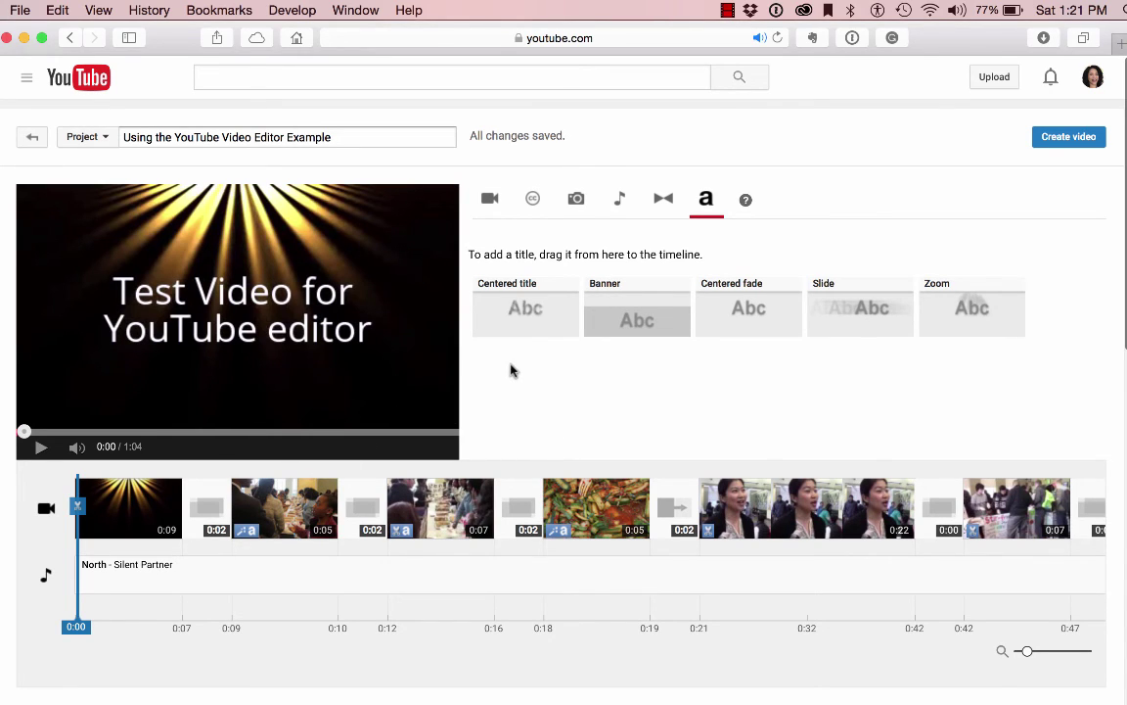
pyautogui.click(43, 448)
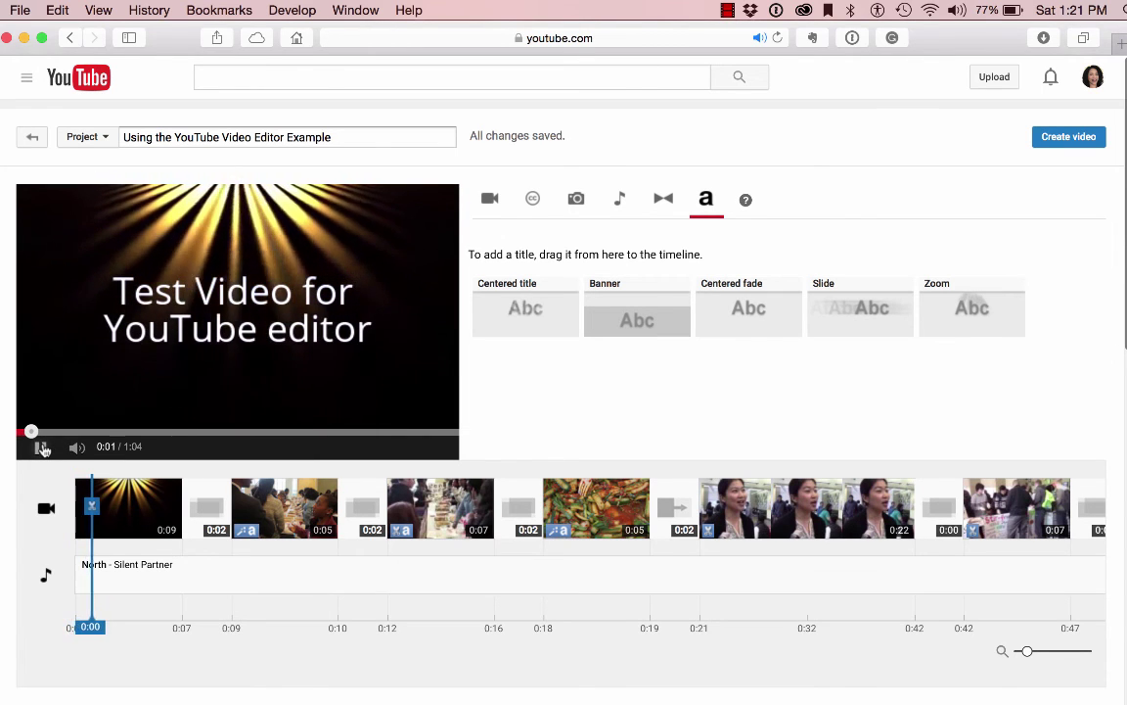